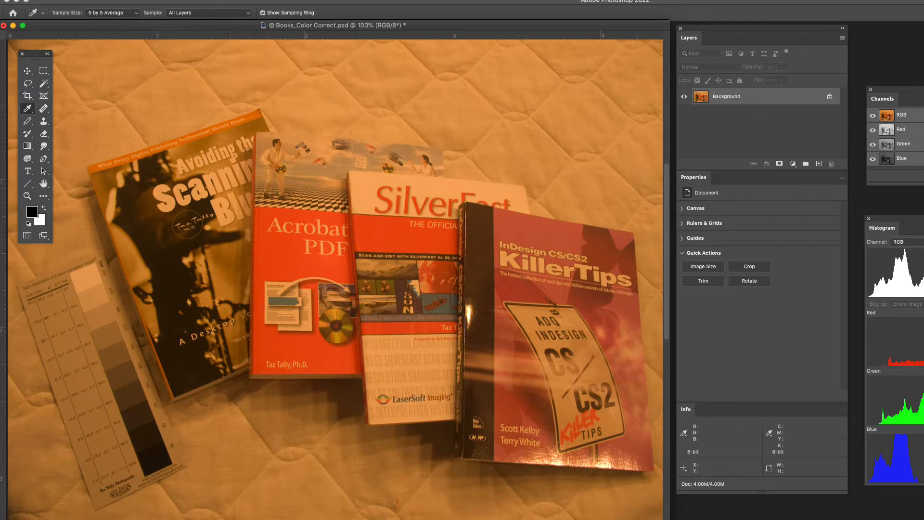
- Bring the Channels and Histogram panels over the book photo so both can be read alongside it
drag(883, 99, 452, 48)
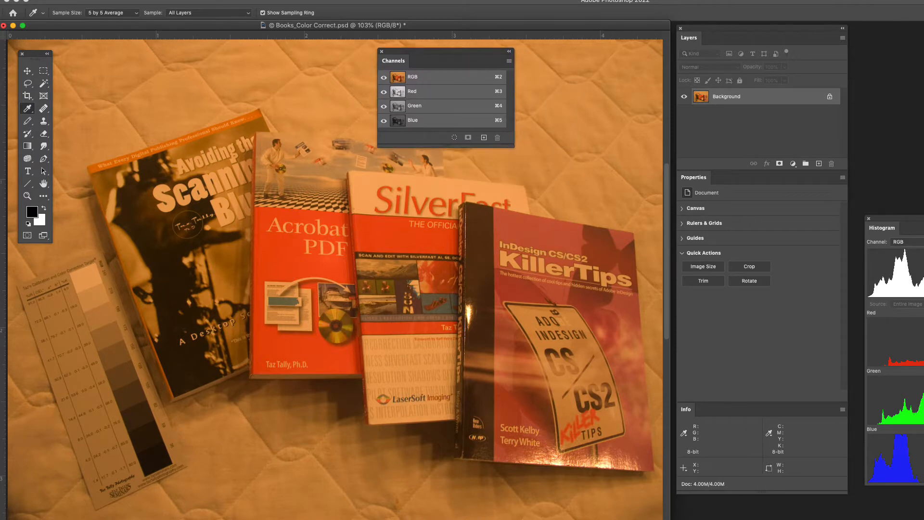
drag(915, 218, 562, 227)
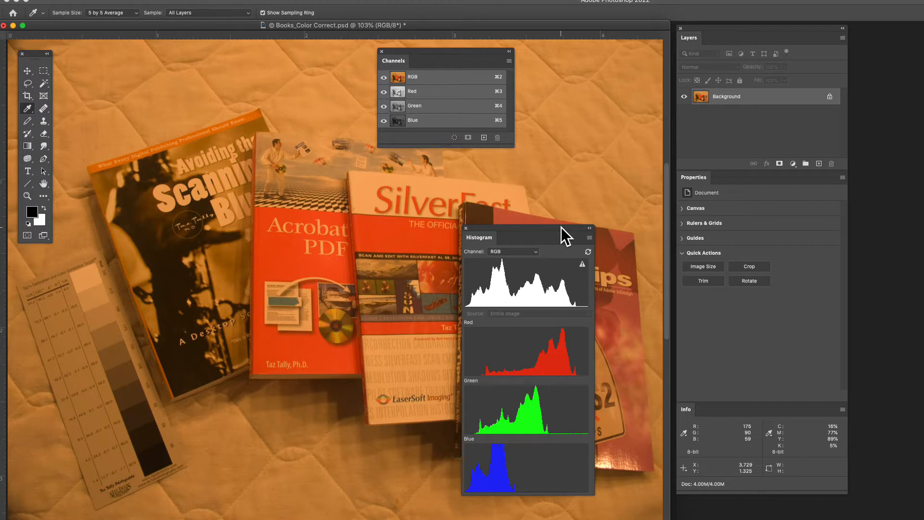
- Examine the red, green and blue channels individually against their histograms, then return to the RGB composite
click(414, 92)
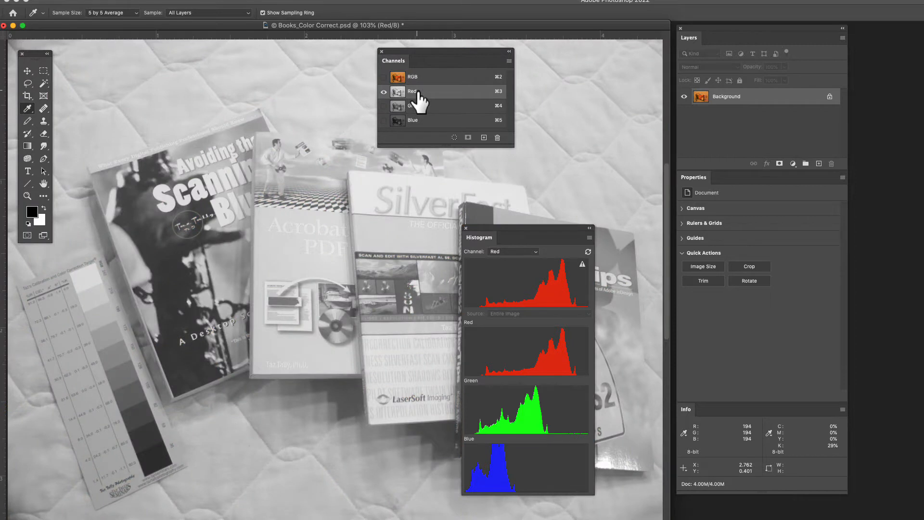
click(417, 106)
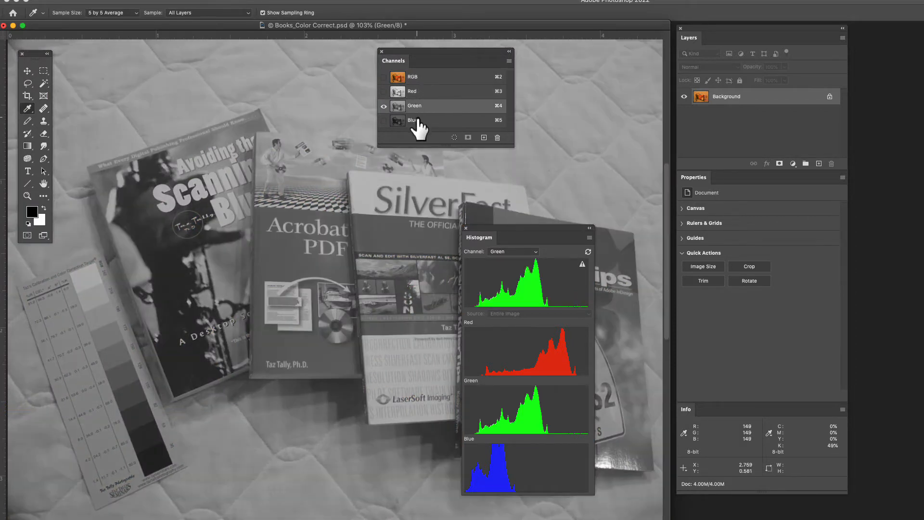
click(417, 122)
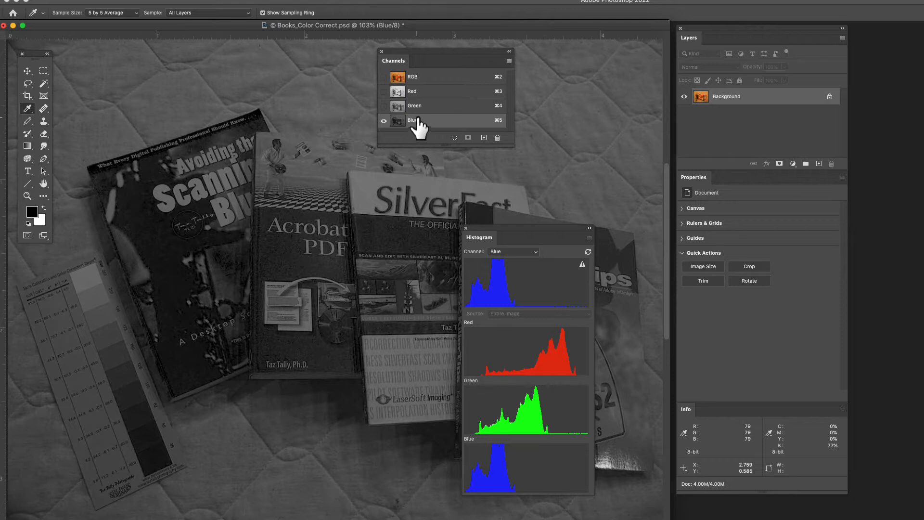
click(419, 107)
click(418, 93)
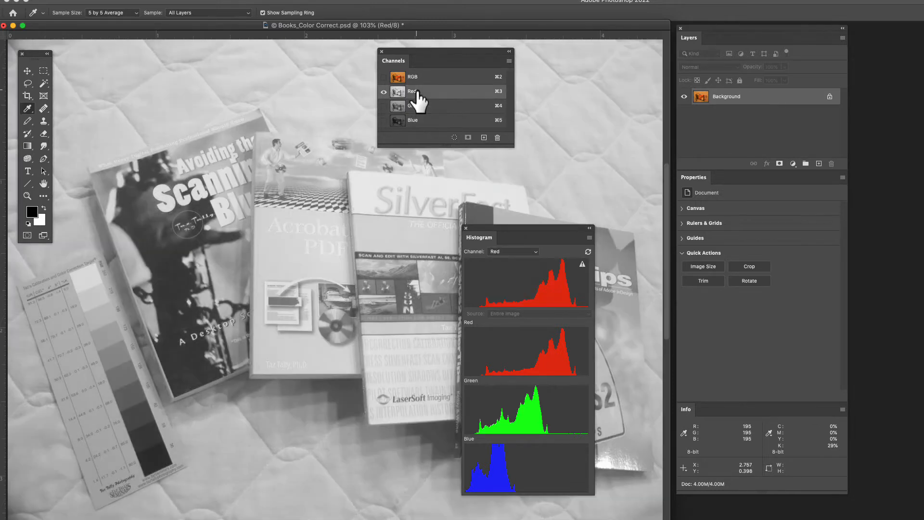
click(417, 78)
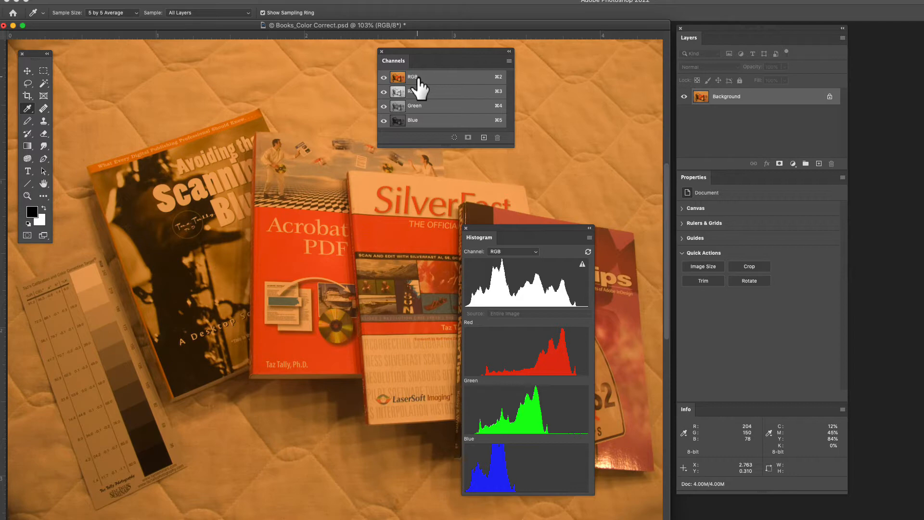
click(419, 92)
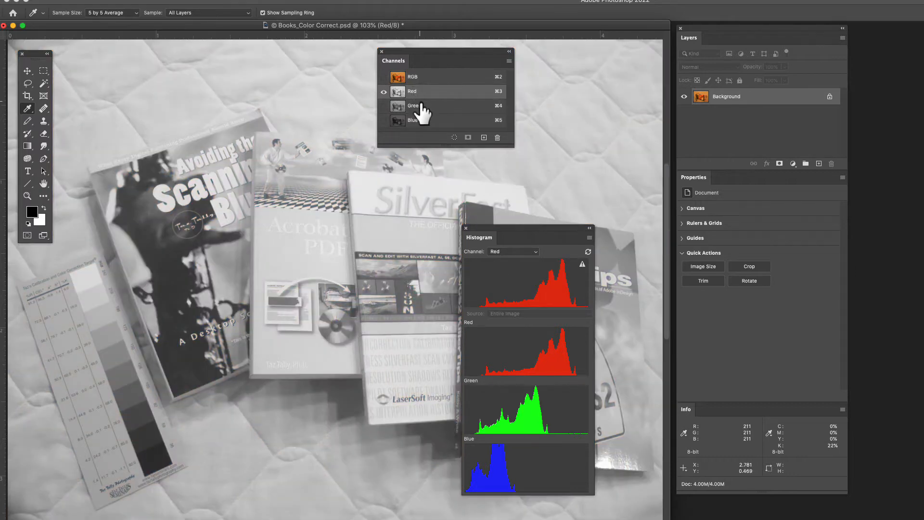
click(422, 106)
click(424, 120)
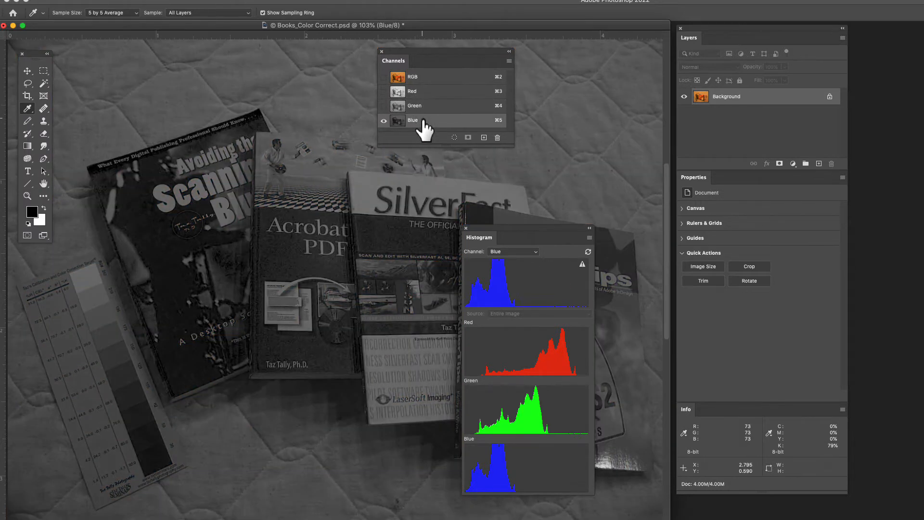
click(425, 77)
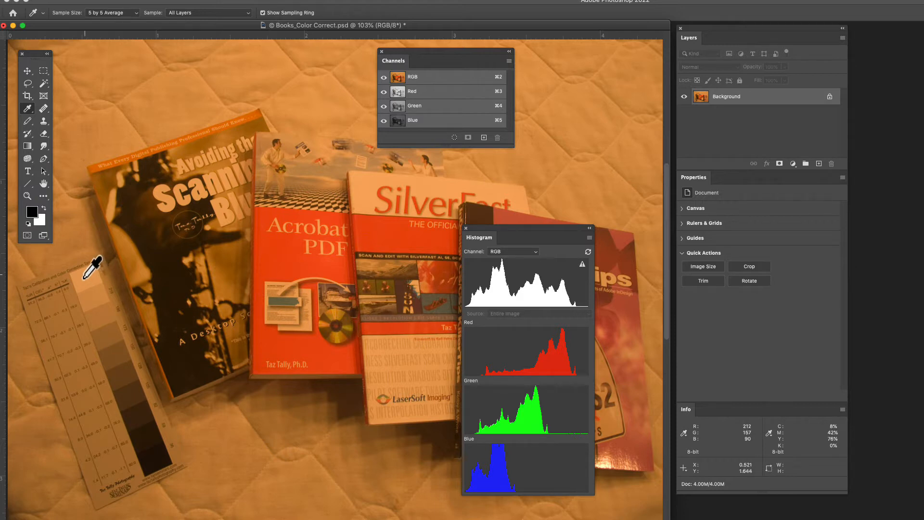
- Choose the Eyedropper Tool with a 5 by 5 Average sample size
right_click(25, 108)
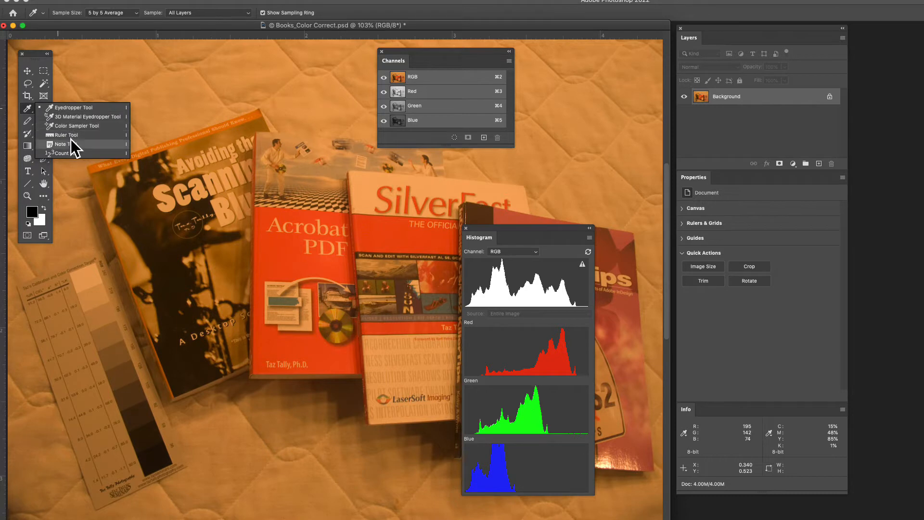
click(72, 107)
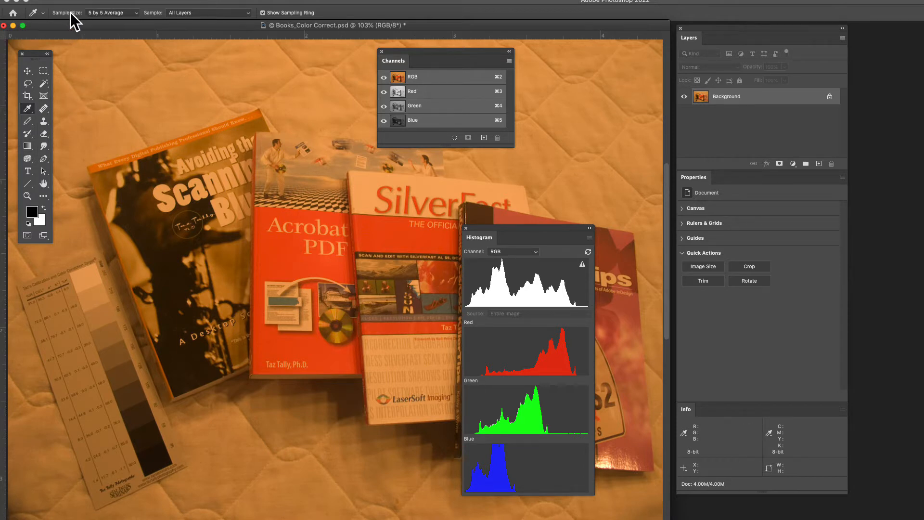
click(115, 12)
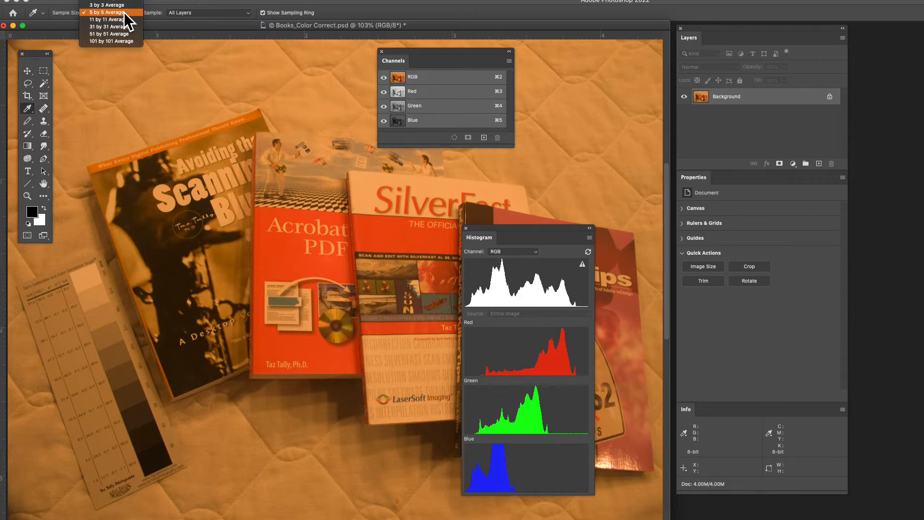
click(123, 12)
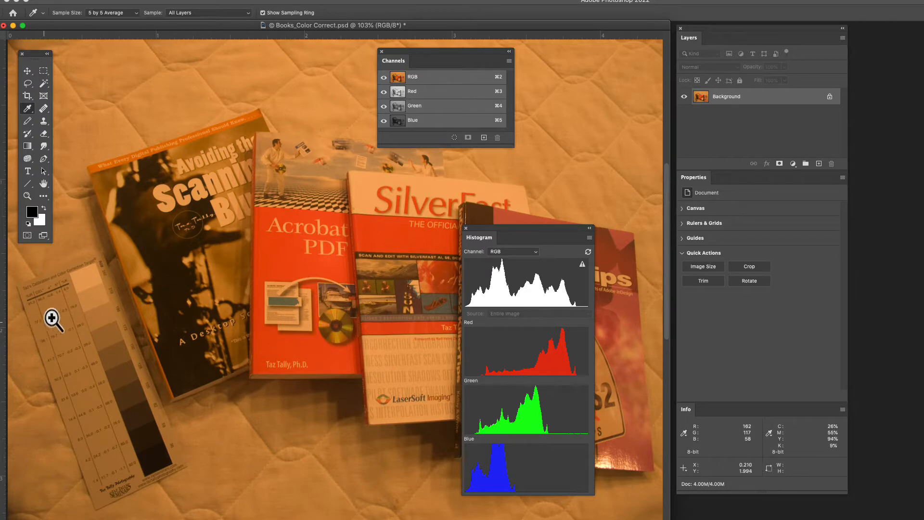
- Inspect the lightest patches of the grayscale correction target up close, then return the image to 100%
drag(72, 287, 141, 288)
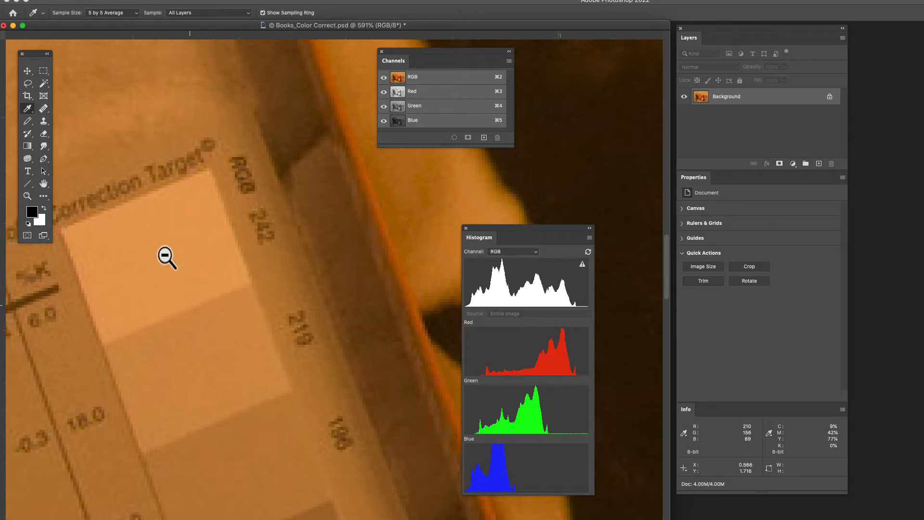
drag(165, 254, 114, 93)
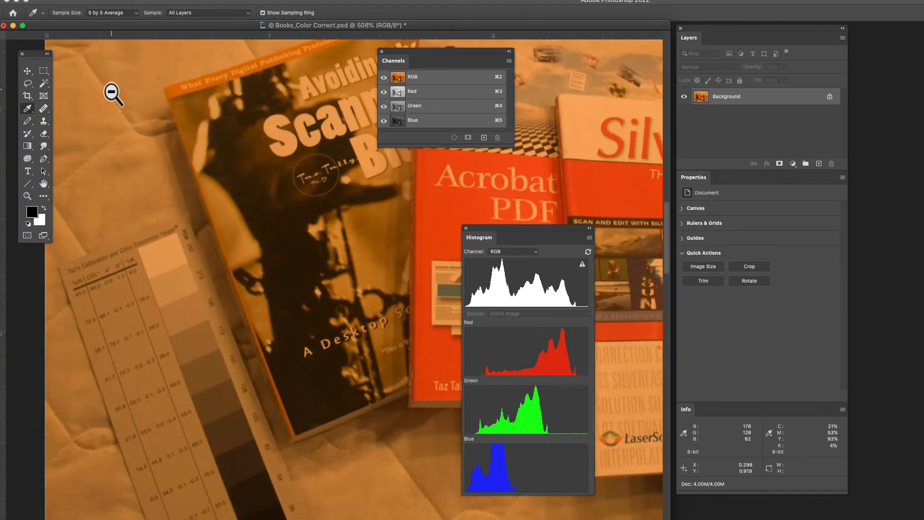
drag(188, 229, 114, 248)
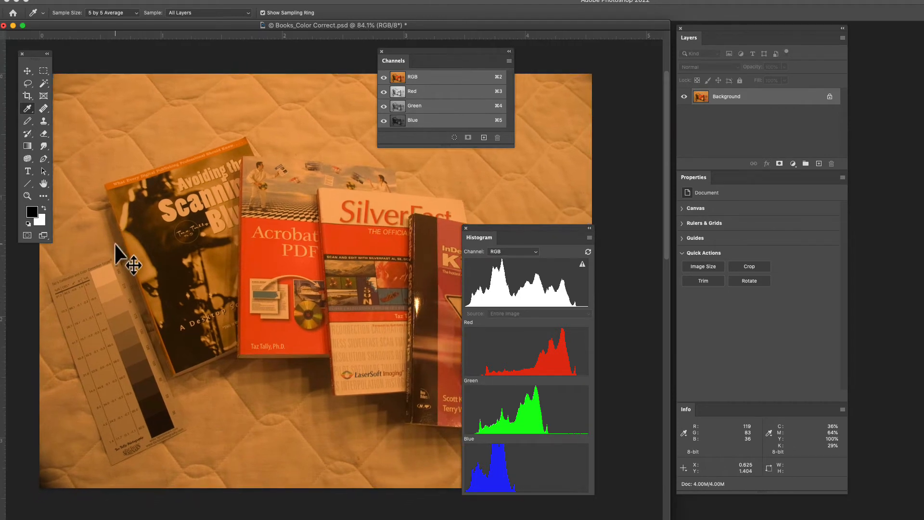
key(super+0)
key(super+1)
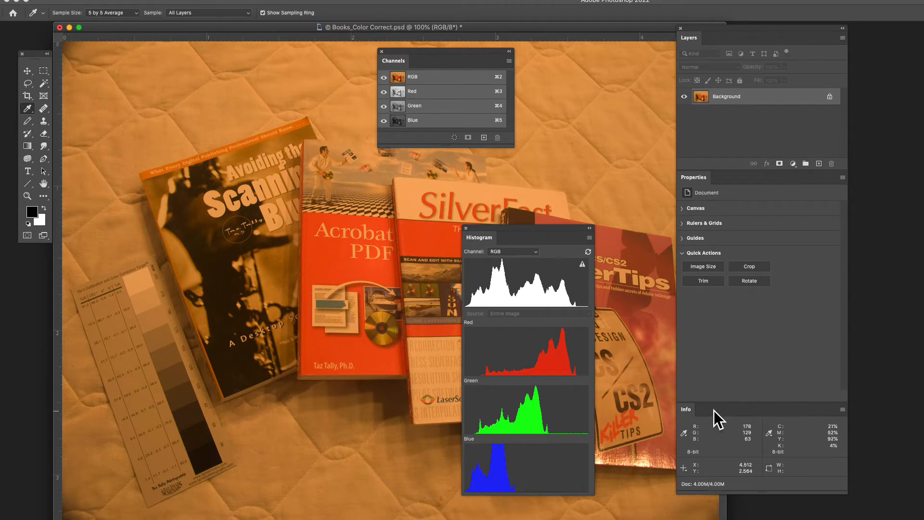
- Place the Info panel over the photo near the grayscale target and inspect the target's mid-gray patches up close
drag(714, 411, 224, 192)
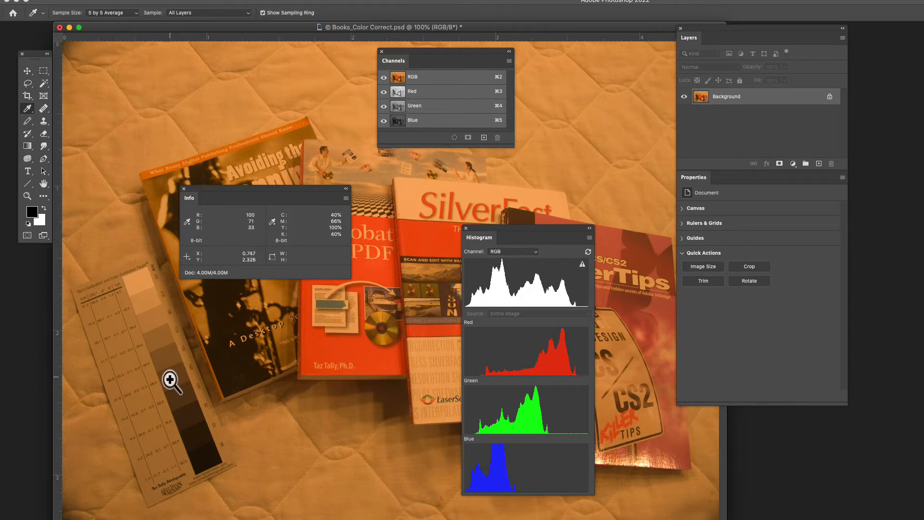
drag(170, 381, 210, 405)
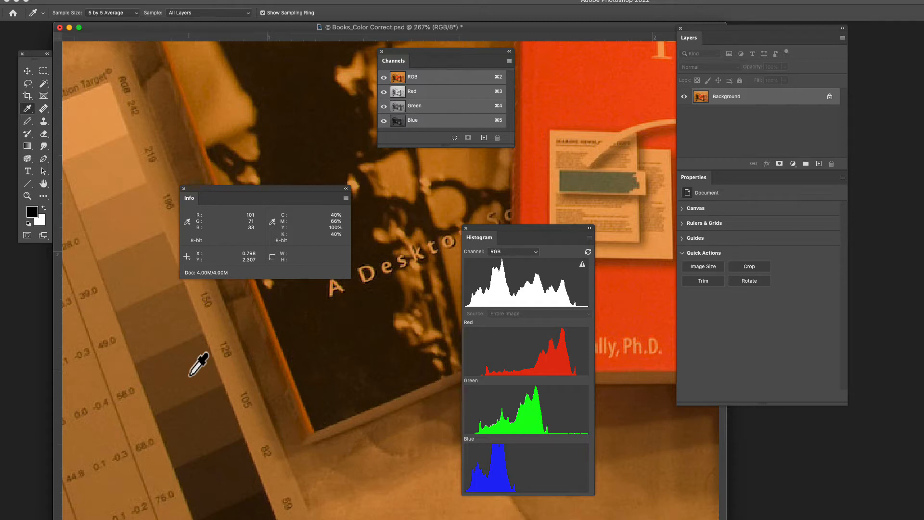
key(super+0)
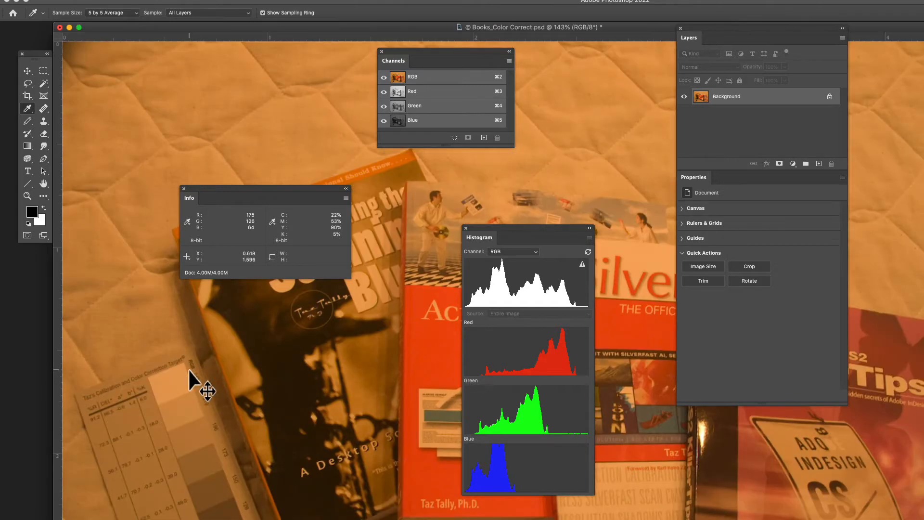
key(super+1)
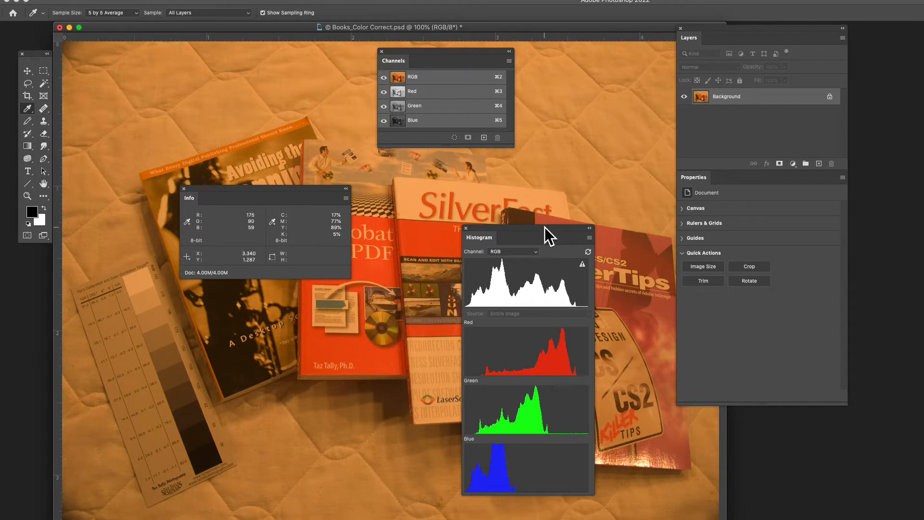
- Bring the Layers and Properties panels over the photo, shift the Histogram beside them, and move the Channels panel off the image
drag(545, 227, 605, 227)
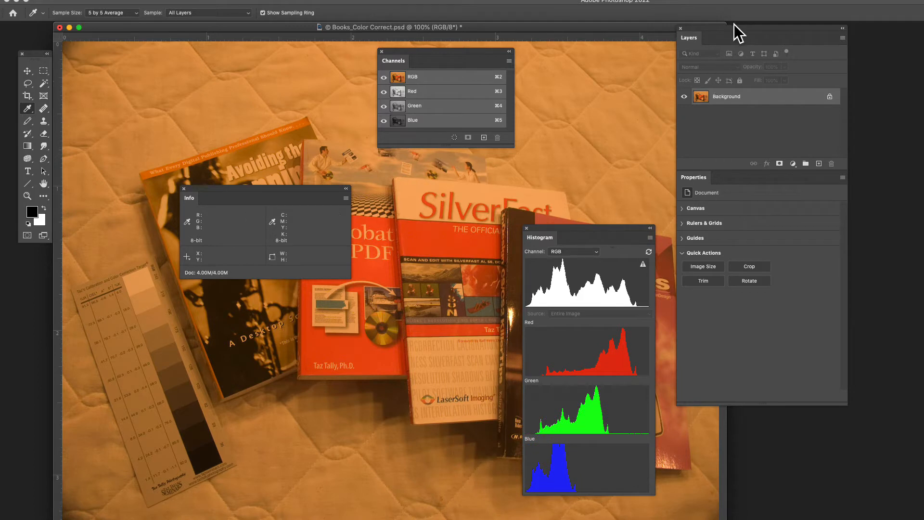
drag(733, 31, 415, 157)
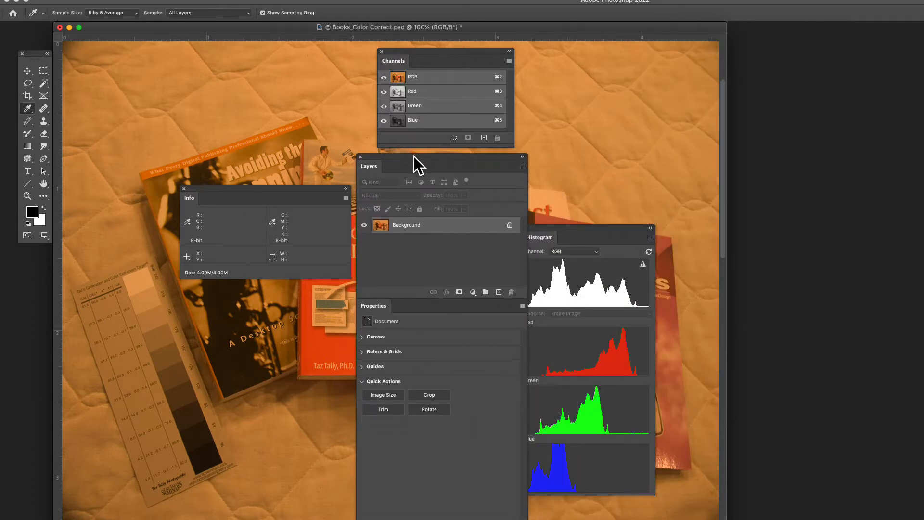
drag(576, 229, 631, 237)
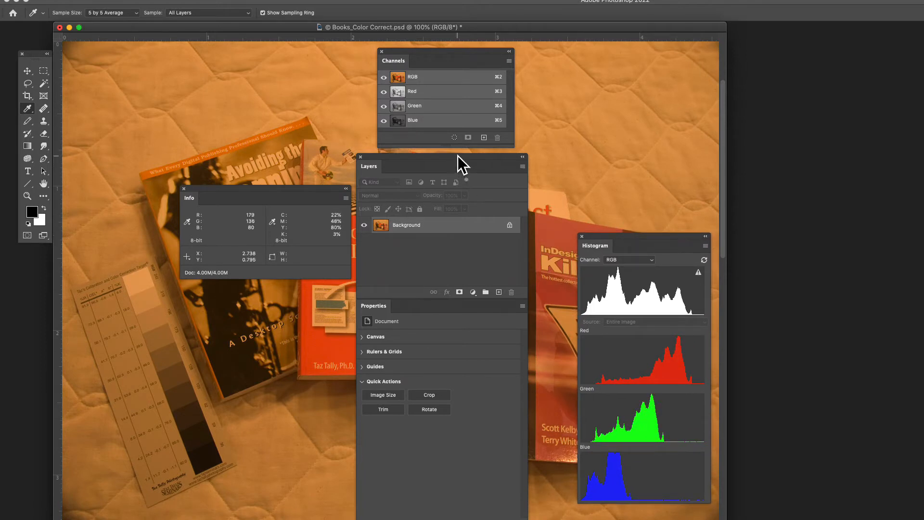
drag(458, 155, 474, 150)
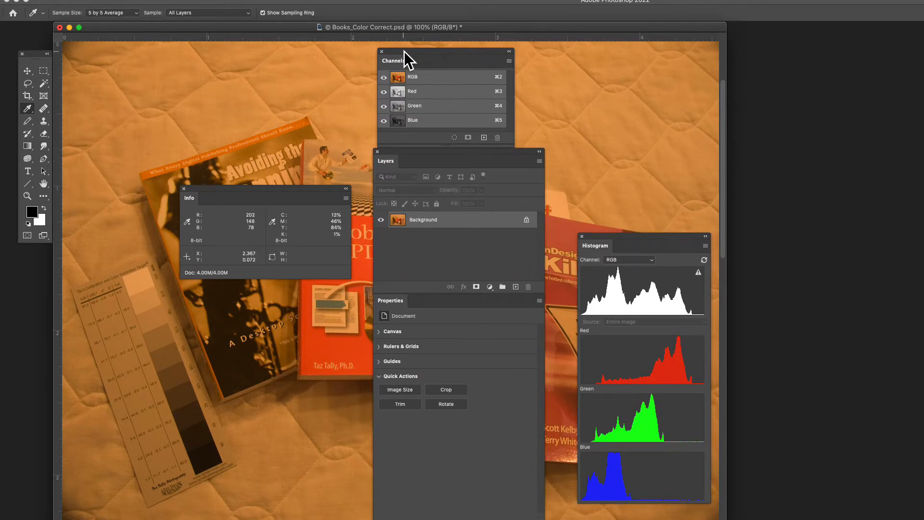
drag(404, 51, 917, 72)
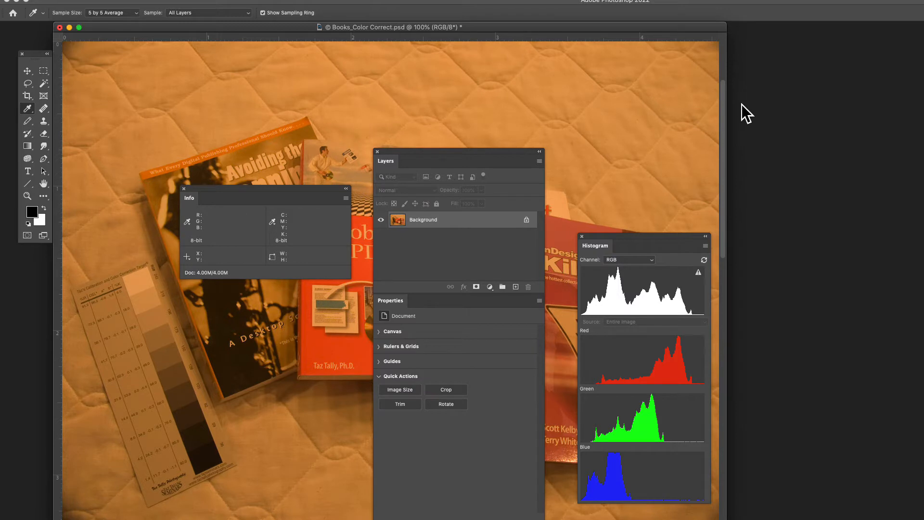
drag(500, 152, 510, 86)
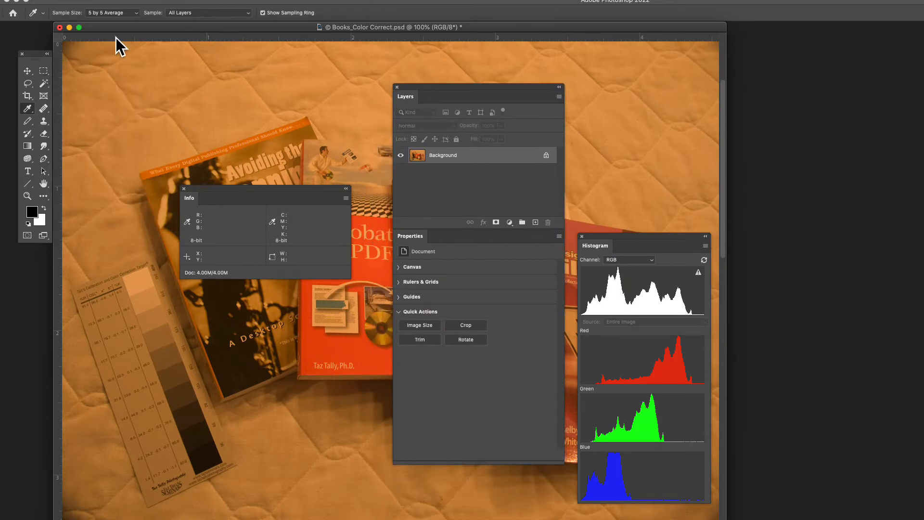
- Shift the document window and regroup the Layers, Properties and Histogram panels so the grayscale target stays uncovered
drag(117, 30, 35, 68)
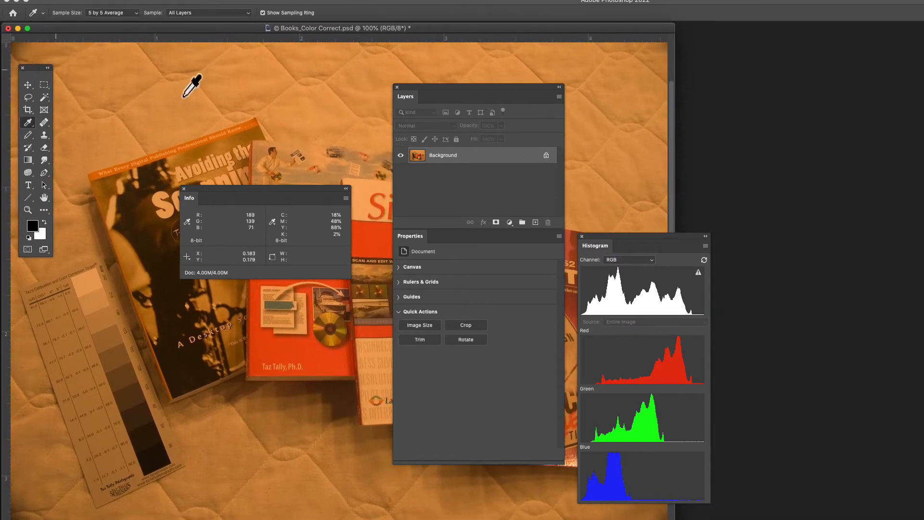
drag(415, 84, 386, 59)
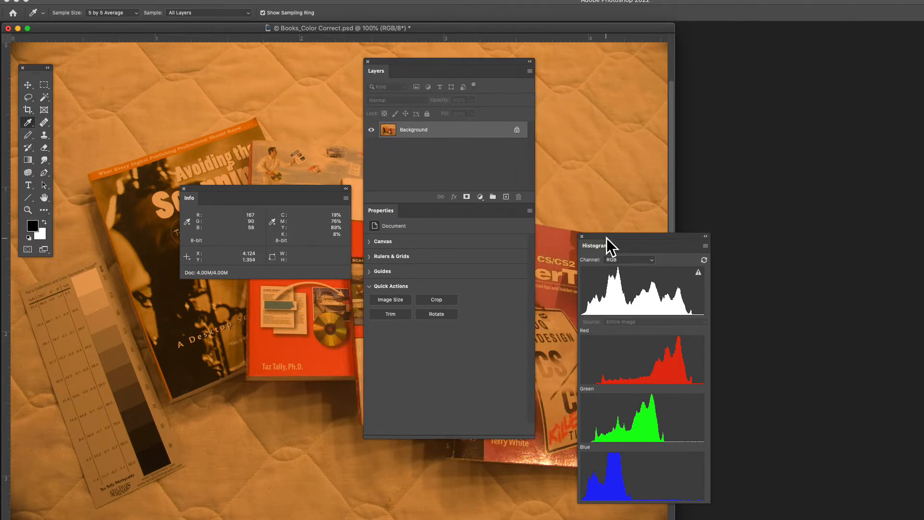
drag(606, 235, 563, 215)
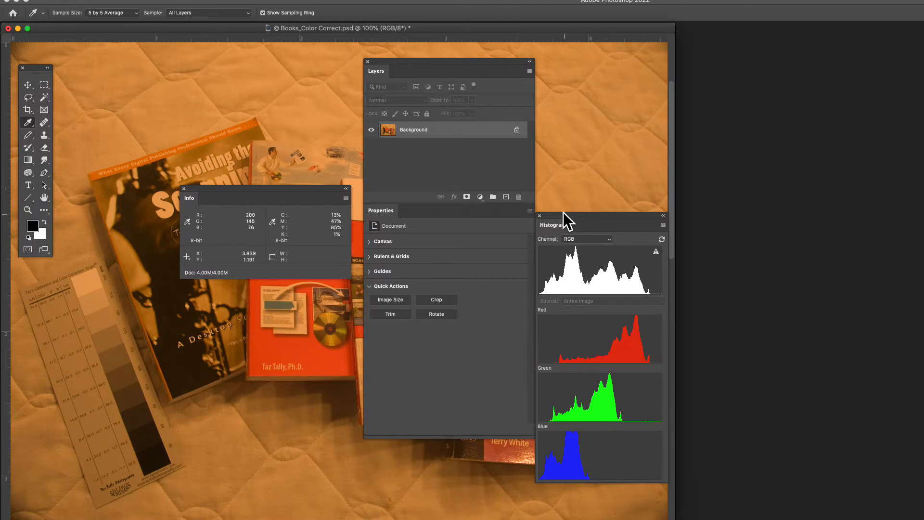
drag(437, 61, 426, 58)
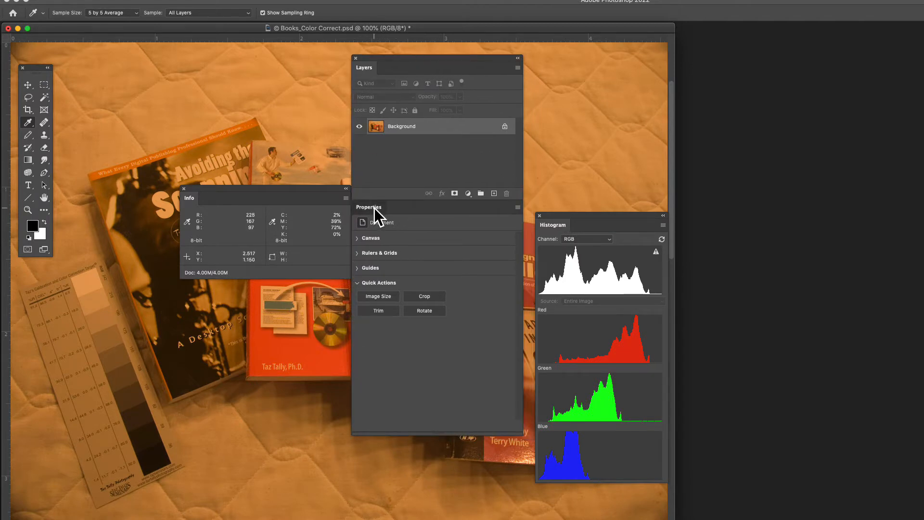
mouse_move(371, 208)
mouse_down()
mouse_move(383, 250)
mouse_move(375, 203)
mouse_up()
- Add a Curves adjustment layer above the Background layer
click(468, 193)
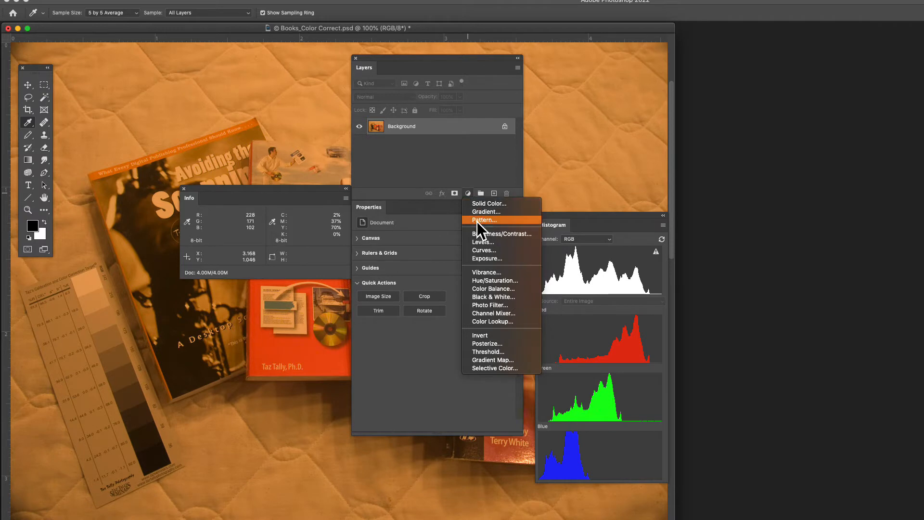
click(484, 250)
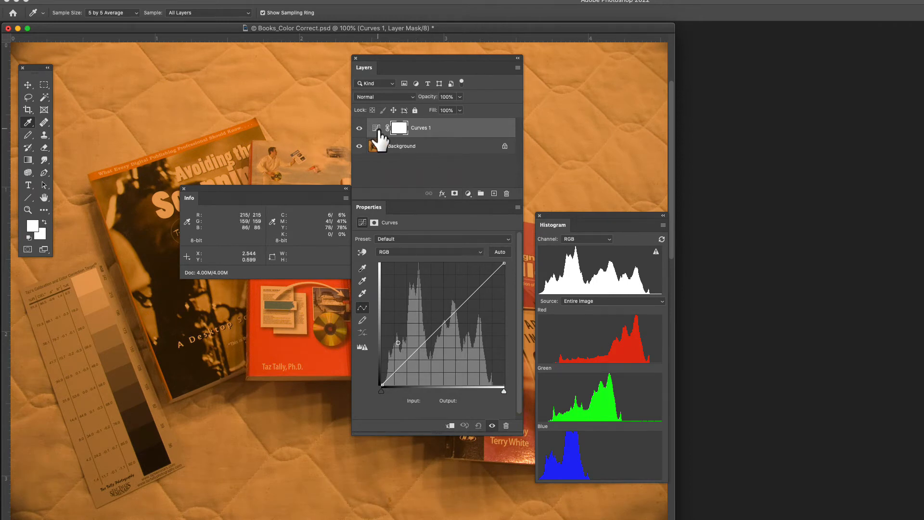
- Review the Curves histogram of the Red, Green and Blue channels in turn, then return to the composite RGB channel
click(406, 253)
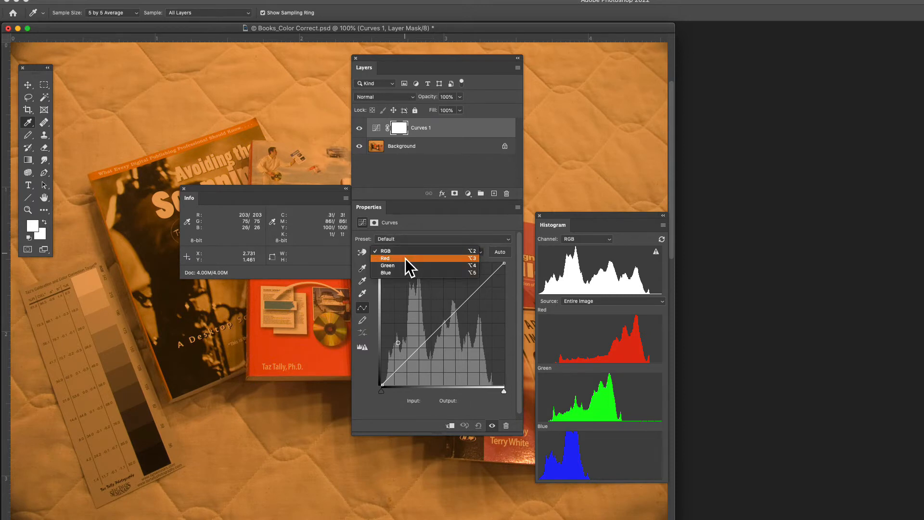
click(405, 259)
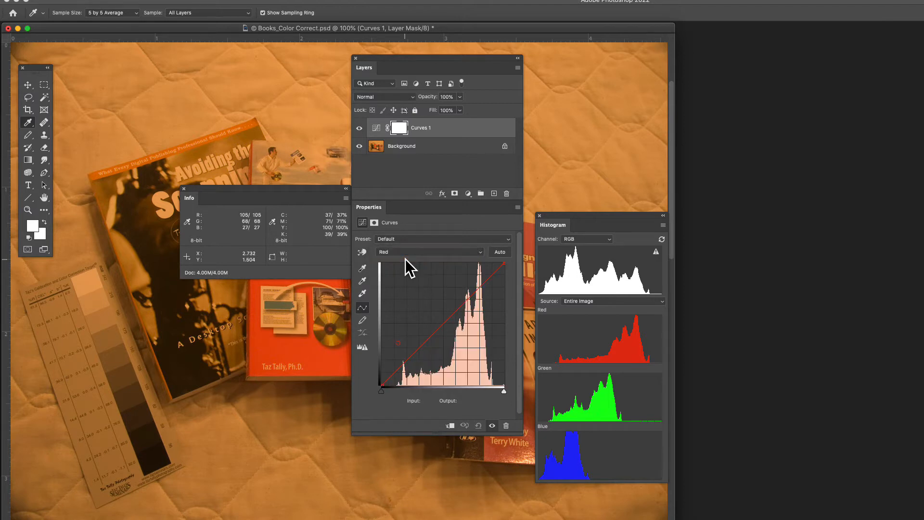
click(405, 252)
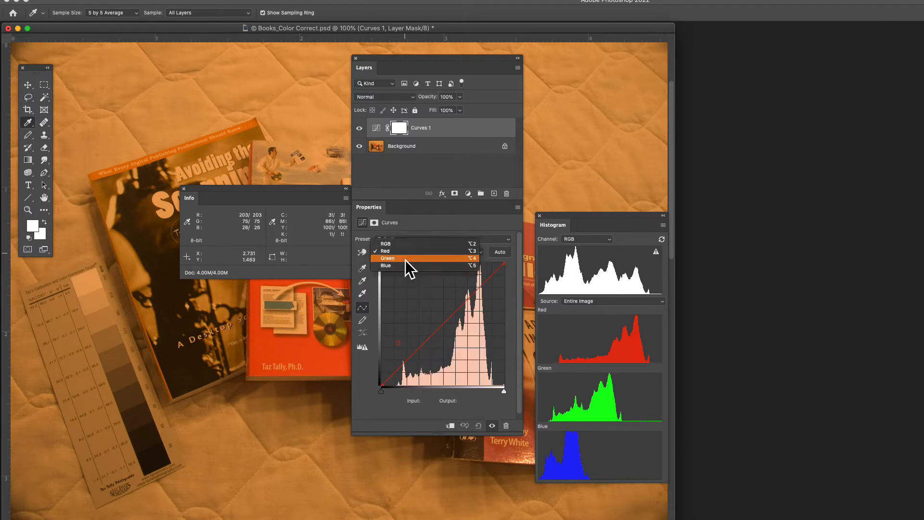
click(467, 259)
click(461, 253)
click(461, 258)
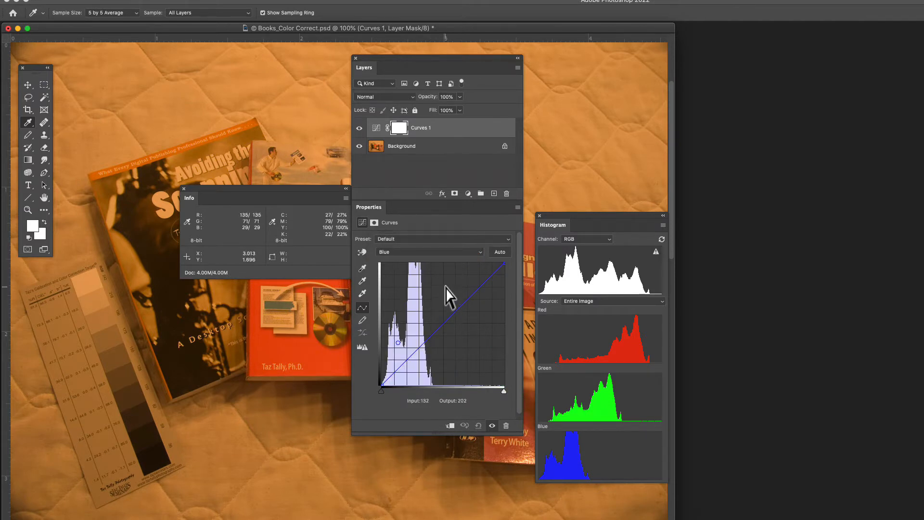
click(443, 252)
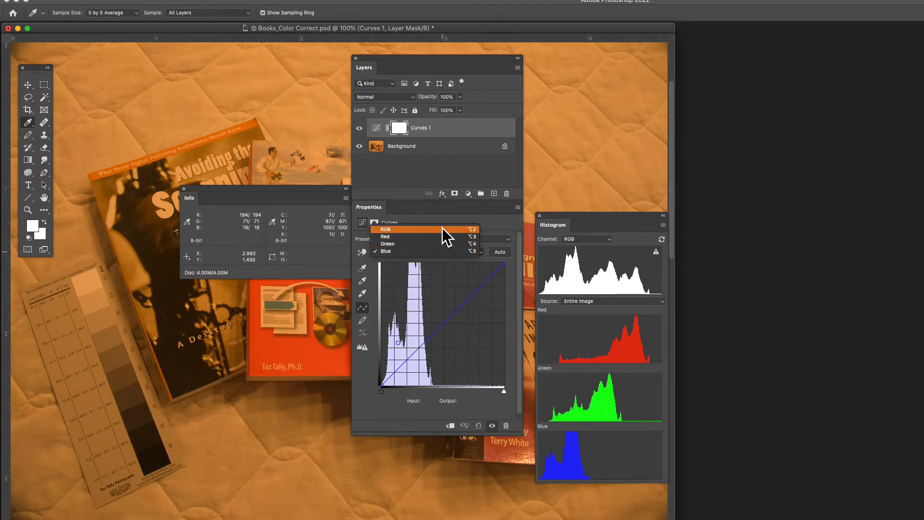
click(442, 229)
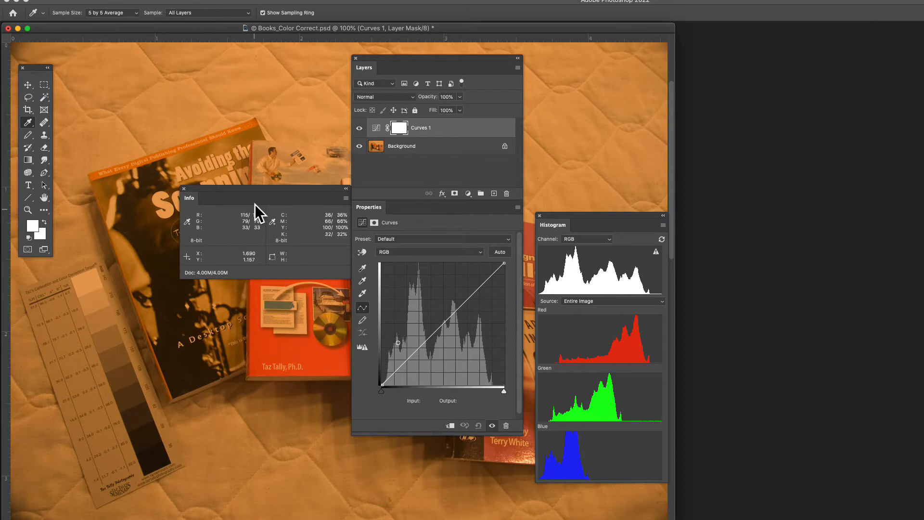
- Shift the Info panel closer to the grayscale target and place a Color Sampler point on the target's lightest patch
drag(254, 190, 217, 203)
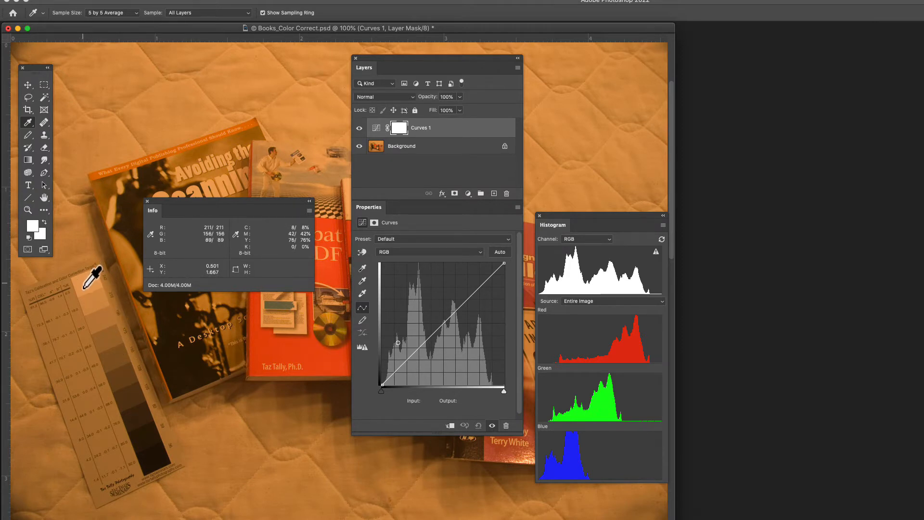
click(28, 123)
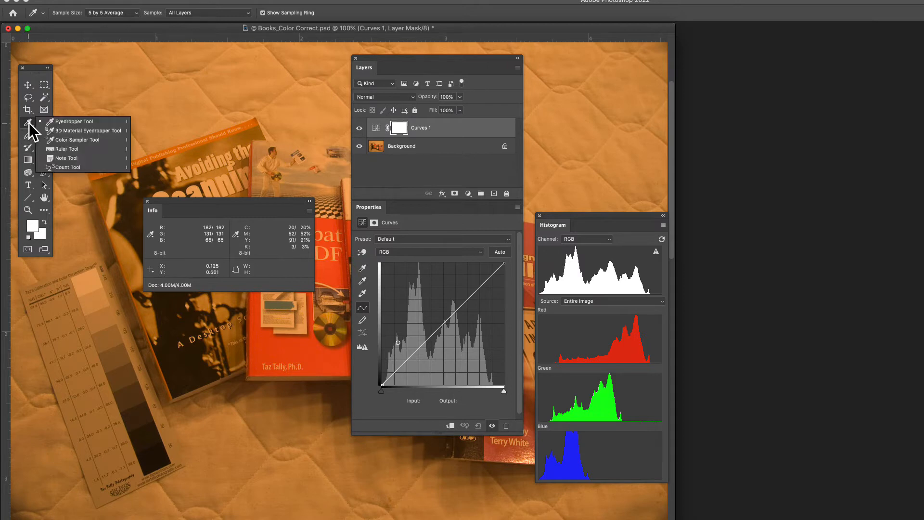
click(68, 122)
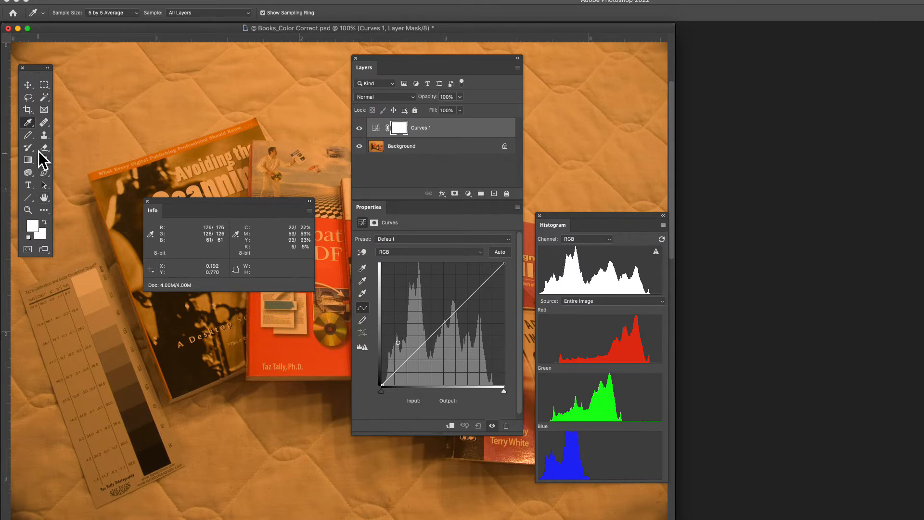
click(30, 124)
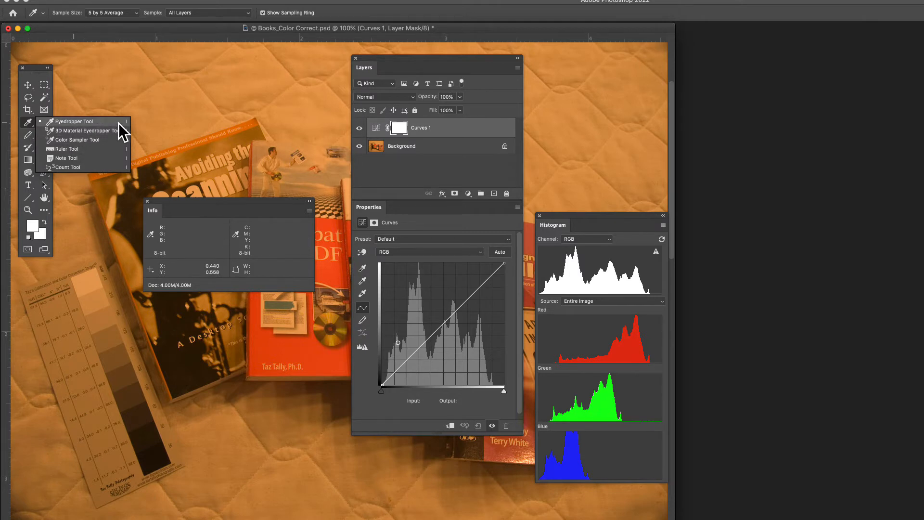
click(100, 138)
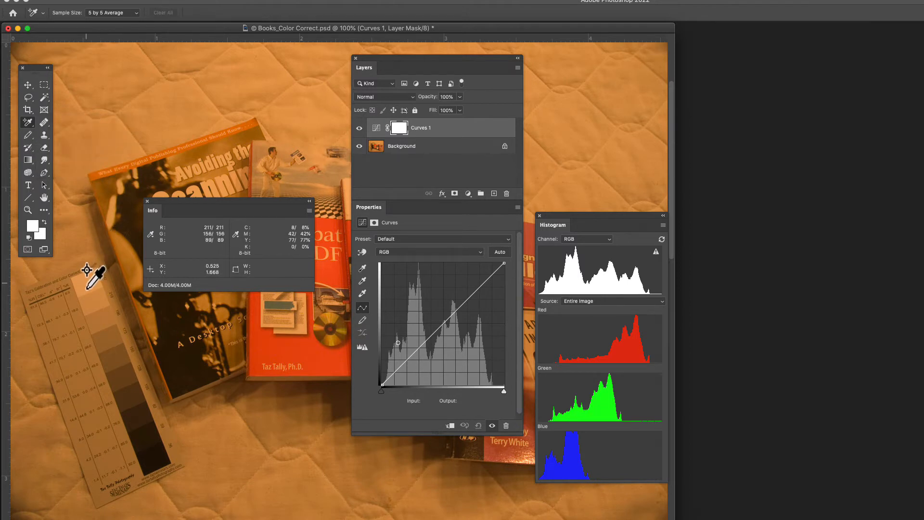
click(87, 270)
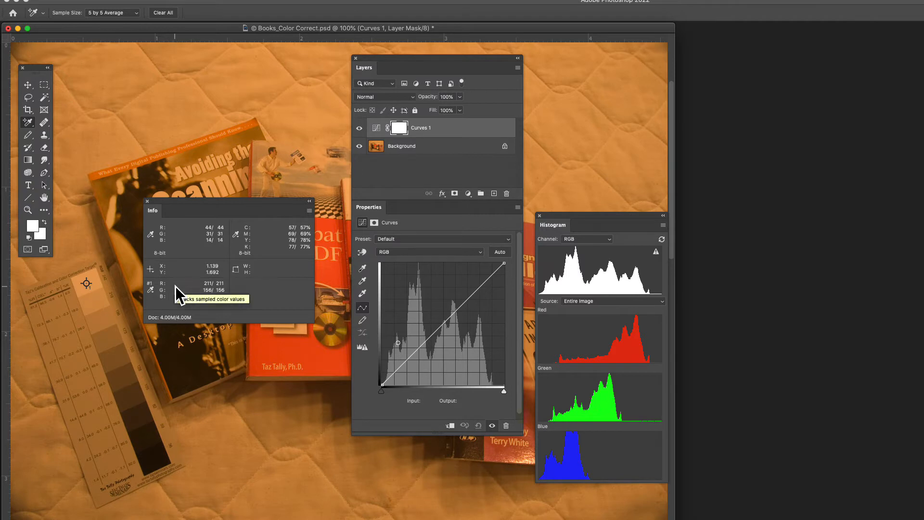
- Return to the Eyedropper tool and add a second color sampler point on the grayscale target's mid-gray patch
click(27, 122)
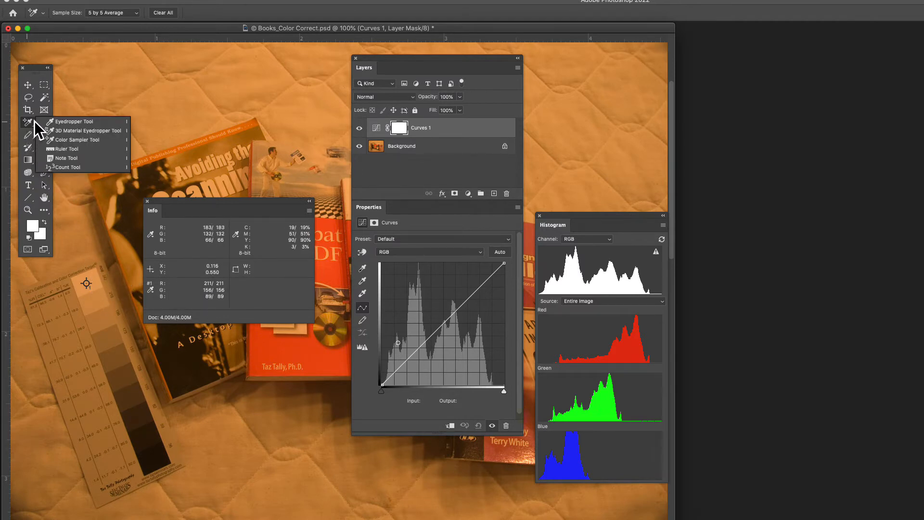
click(72, 122)
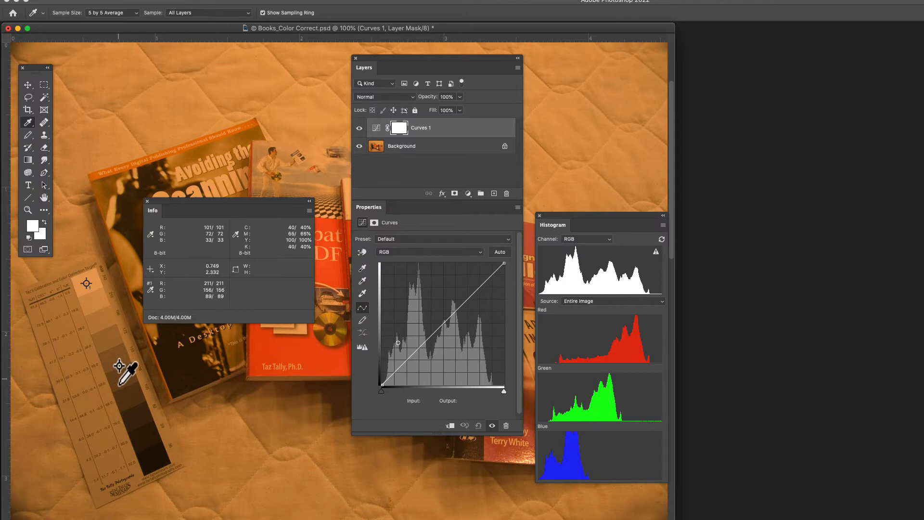
shift+click(119, 380)
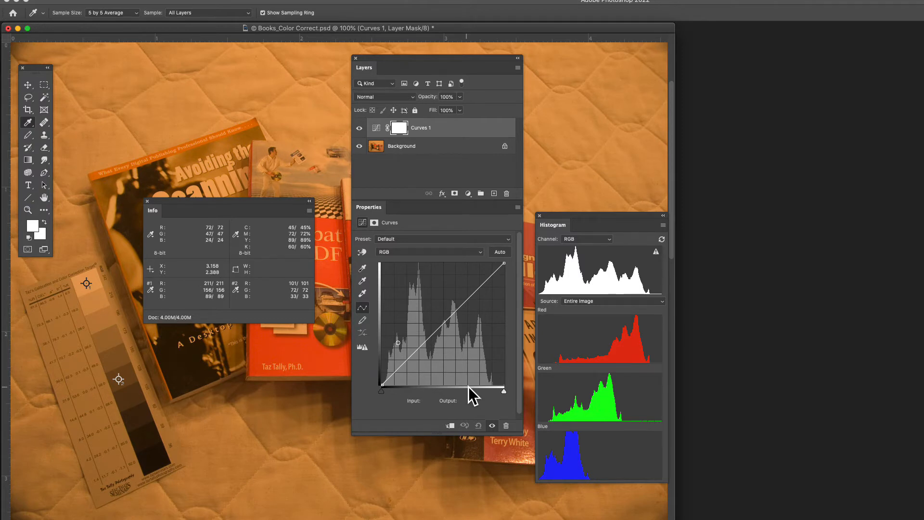
- Switch between the Curves channels to compare them and leave the Red channel active
click(420, 252)
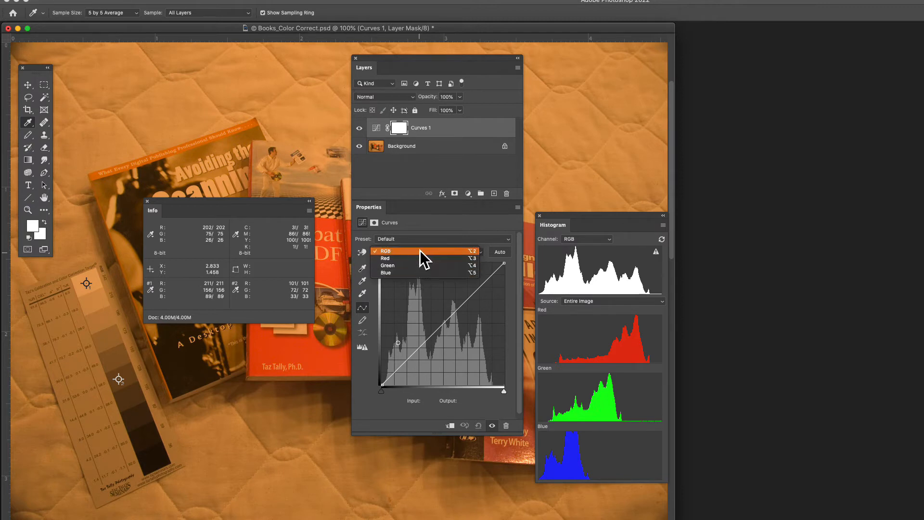
click(420, 251)
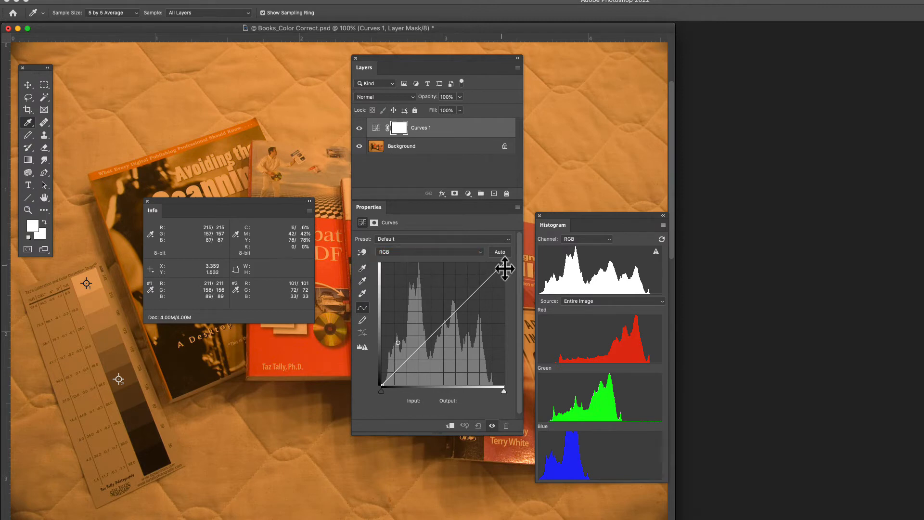
click(418, 251)
click(420, 258)
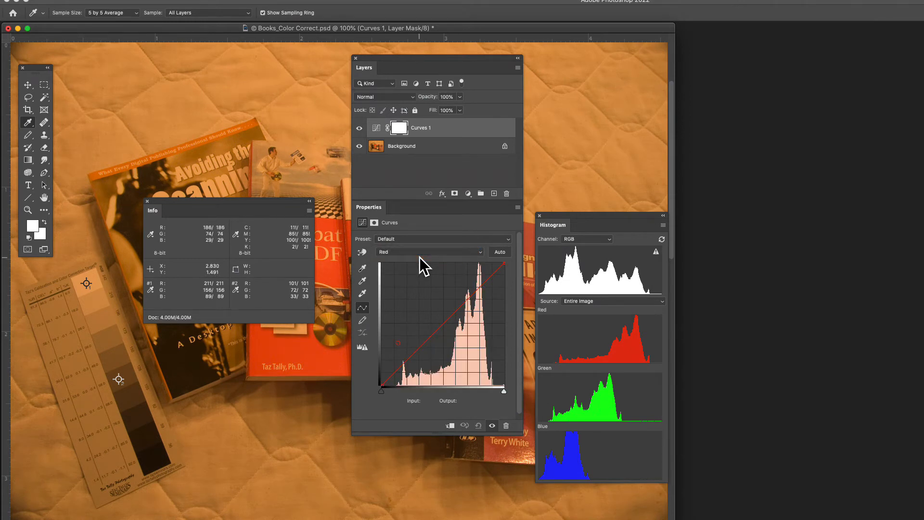
scroll(420, 257, down, 2)
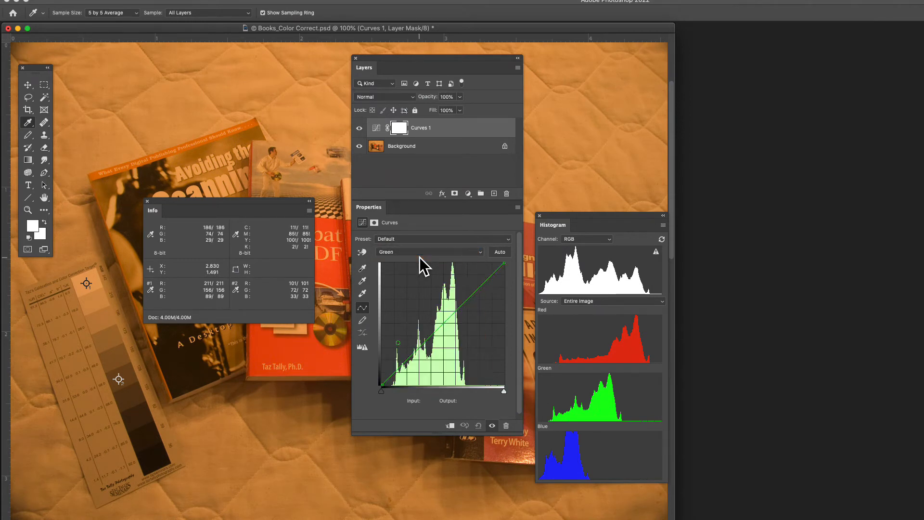
scroll(420, 257, up, 2)
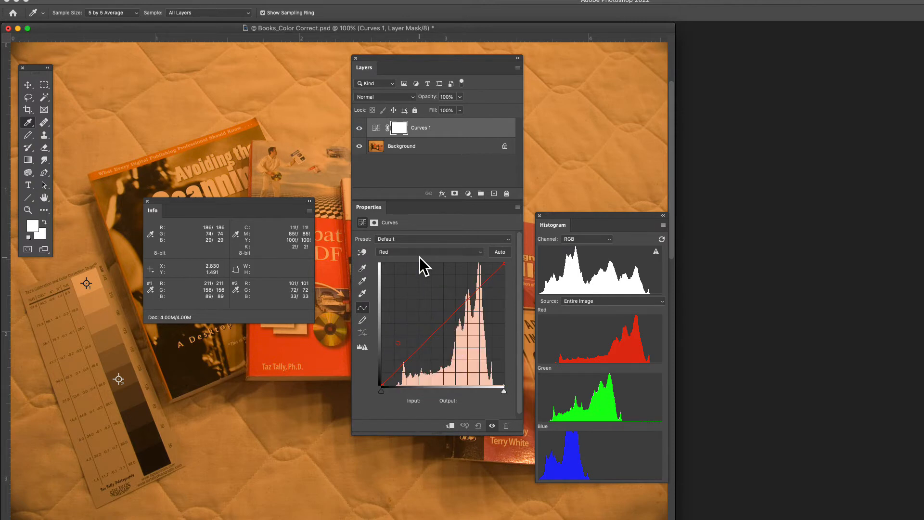
scroll(420, 258, down, 2)
scroll(420, 257, up, 2)
- Cycle through the control points of the Red curve and select its highlight endpoint
drag(504, 264, 505, 273)
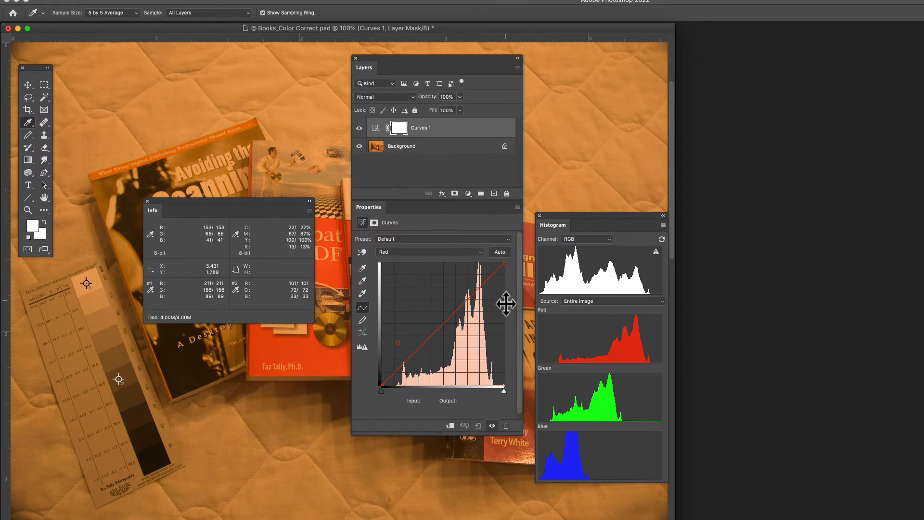
key(plus)
key(plus)
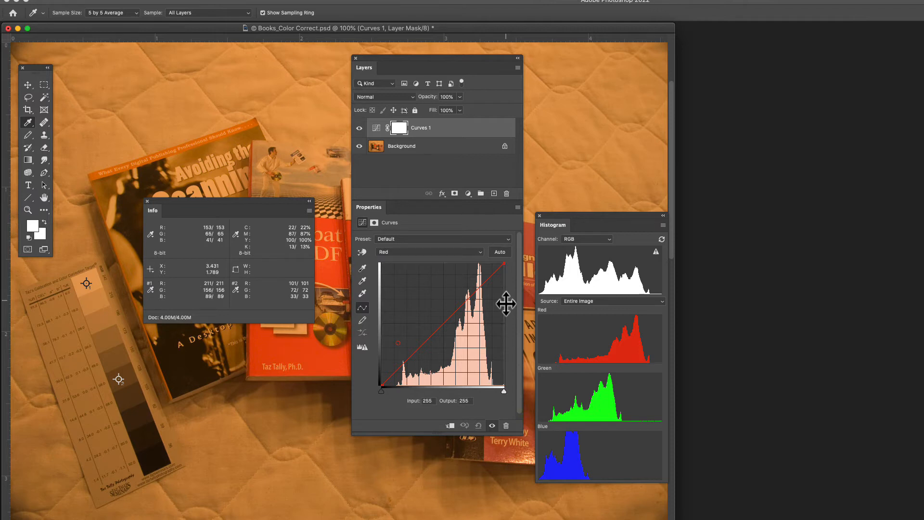
key(plus)
key(plus)
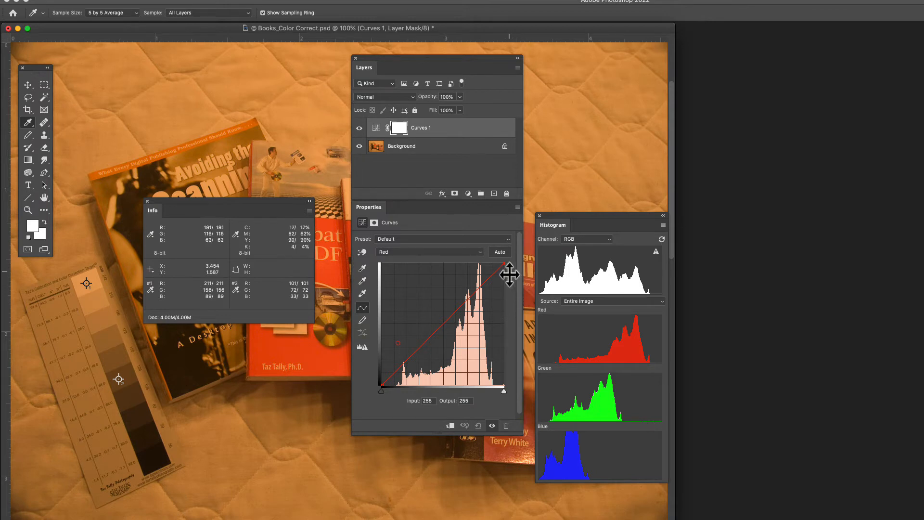
key(minus)
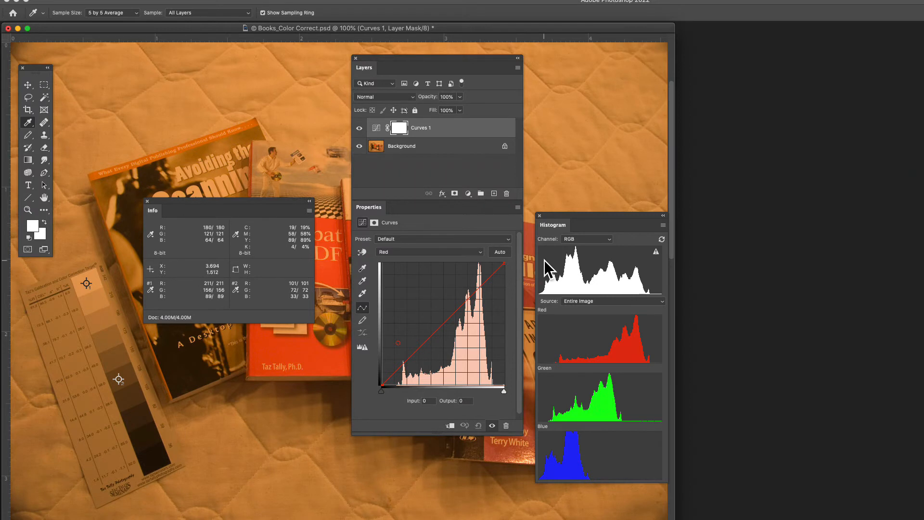
click(504, 264)
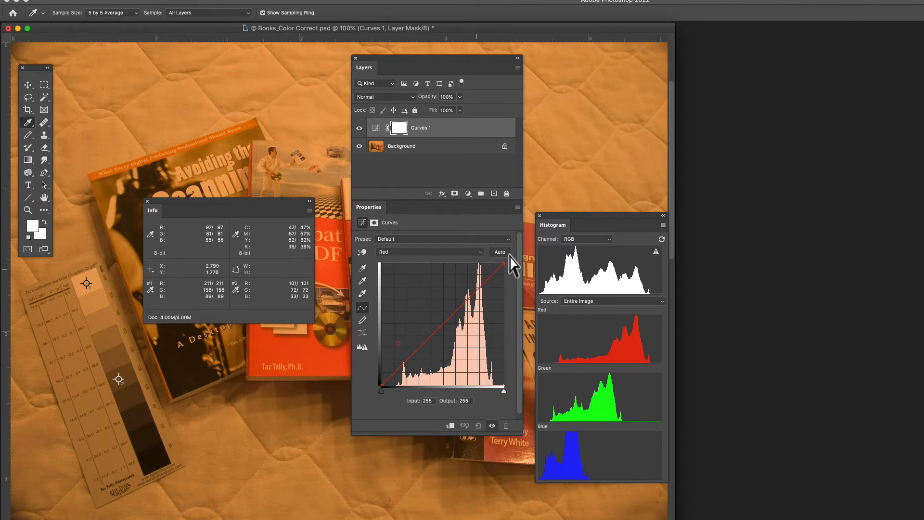
- Rearrange the Histogram, Layers/Properties and Info panels so that the curve and all readings are unobstructed beside the grayscale target
drag(574, 216, 581, 48)
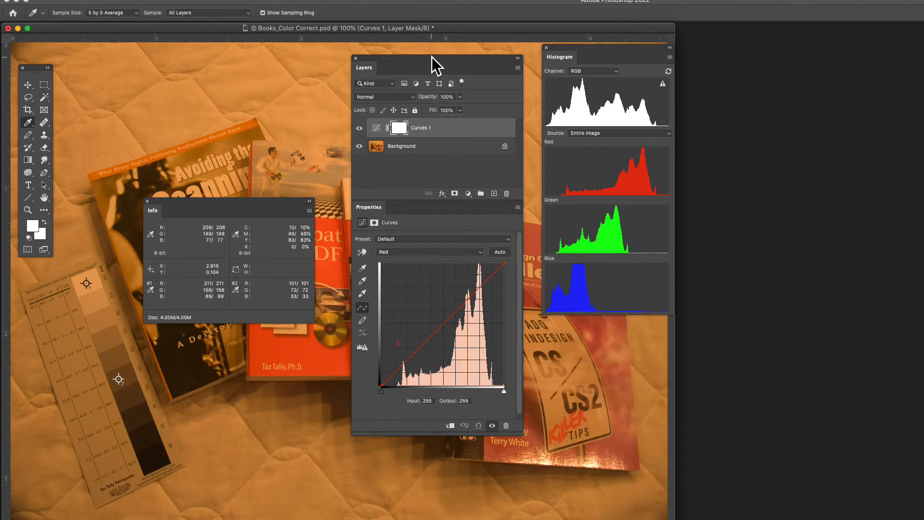
drag(433, 62, 370, 59)
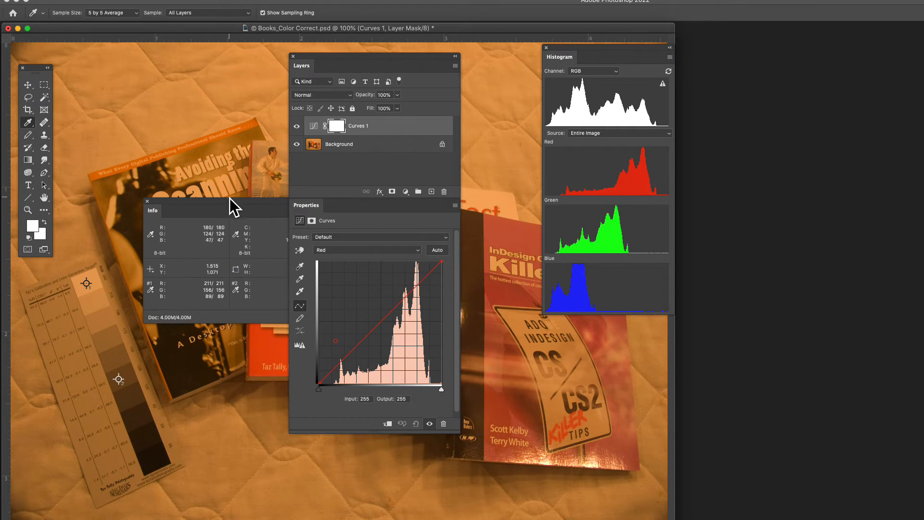
drag(230, 208, 557, 318)
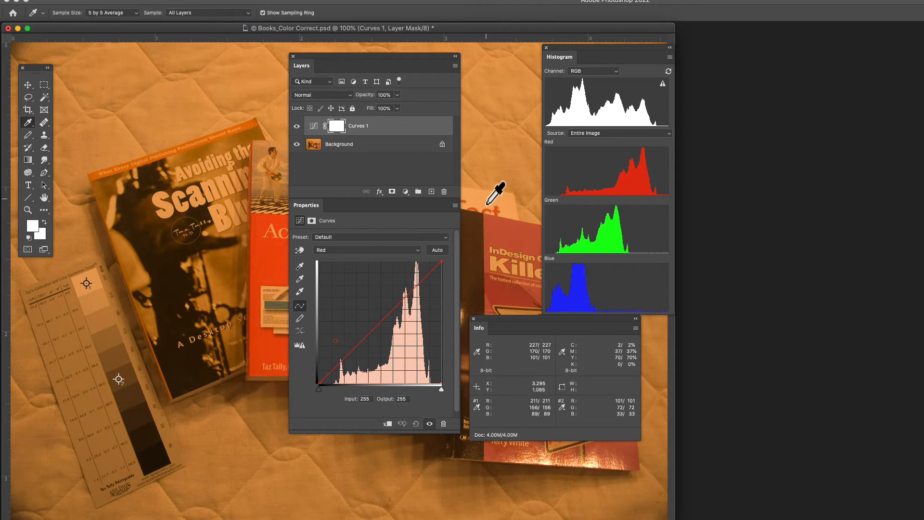
- Move the highlight endpoint of the Red curve inward to input 222, keeping output at 255
key(Left)
key(Left)
key(Left)
key(Left)
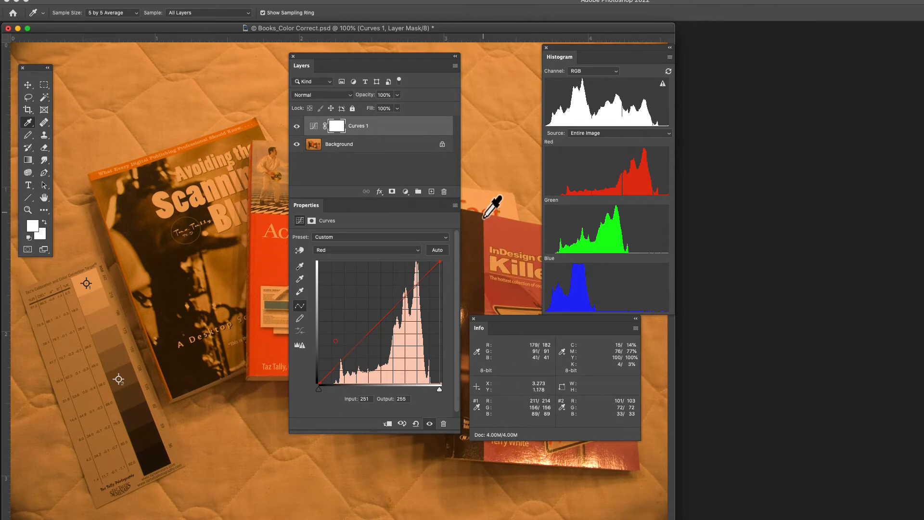
key(Left)
key(Left)
key(Left)
key(Left)
key(Left)
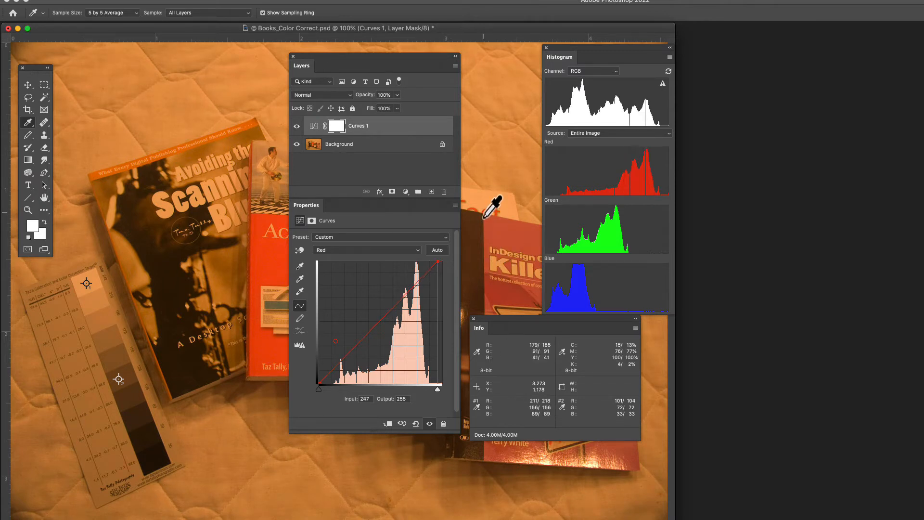
key(Left)
key(Left)
key(Left)
key(Left)
key(Left)
key(Left)
key(Left)
key(Left)
key(Left)
key(Left)
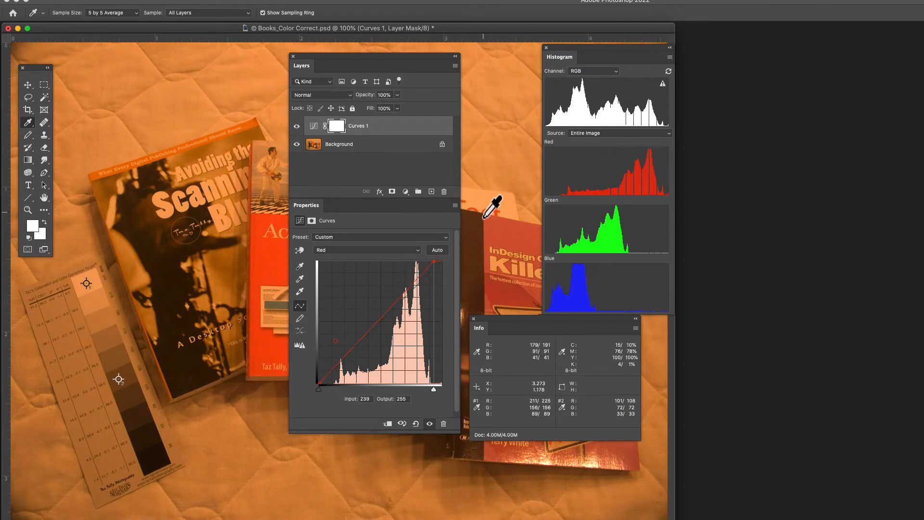
key(Left)
key(Left)
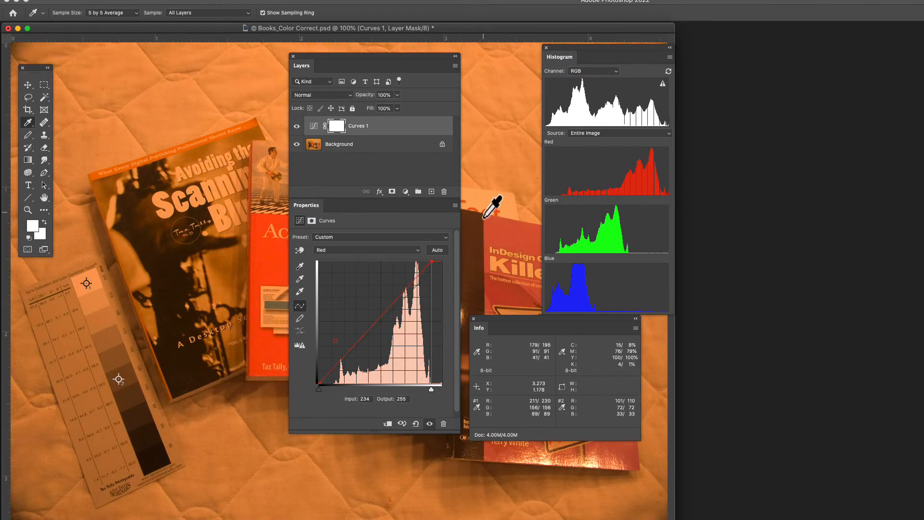
key(Left)
key(Left)
key(Left)
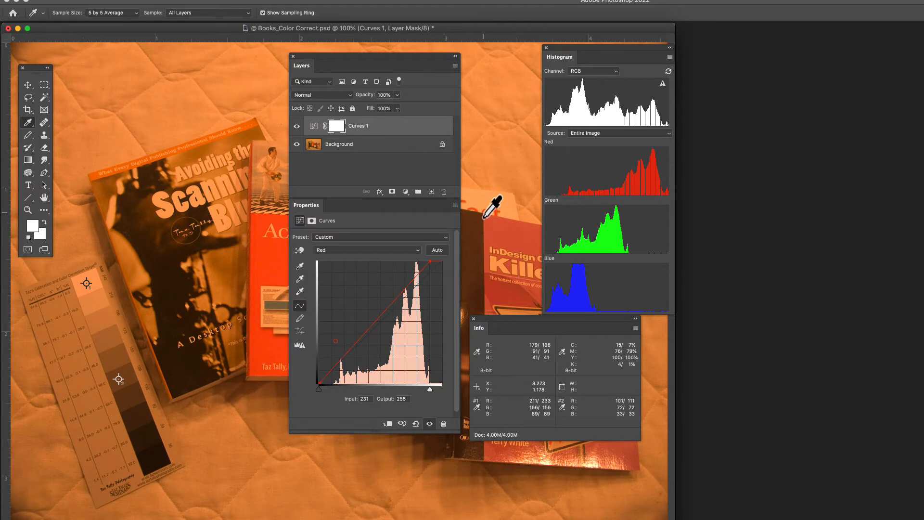
key(Left)
key(Left)
key(Left)
key(Left)
key(Left)
key(Left)
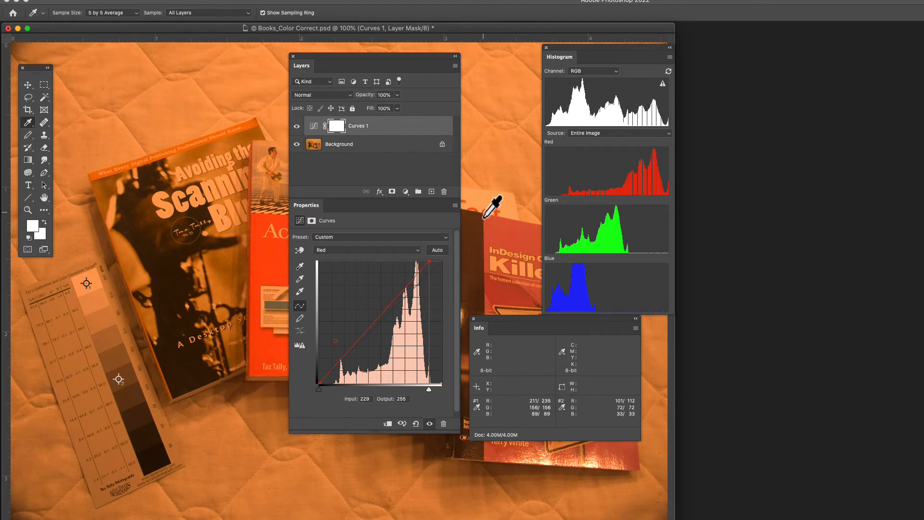
key(Left)
key(Left)
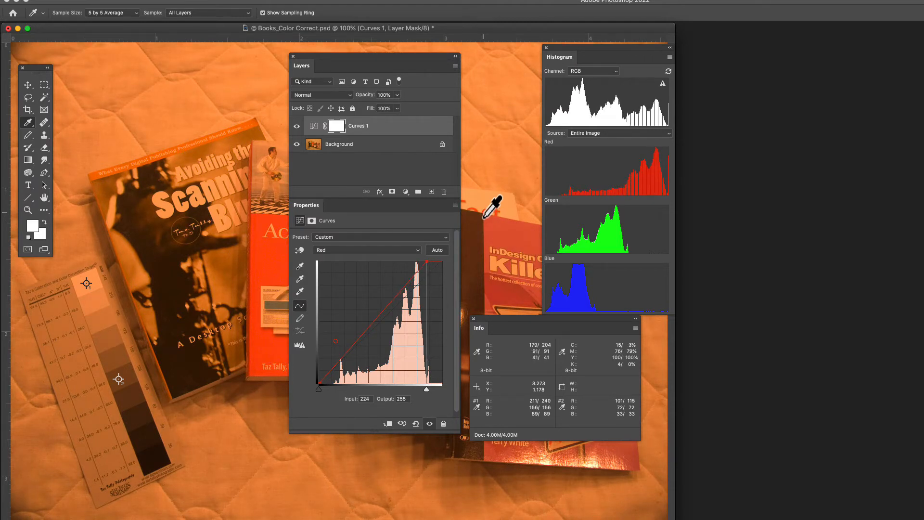
key(Left)
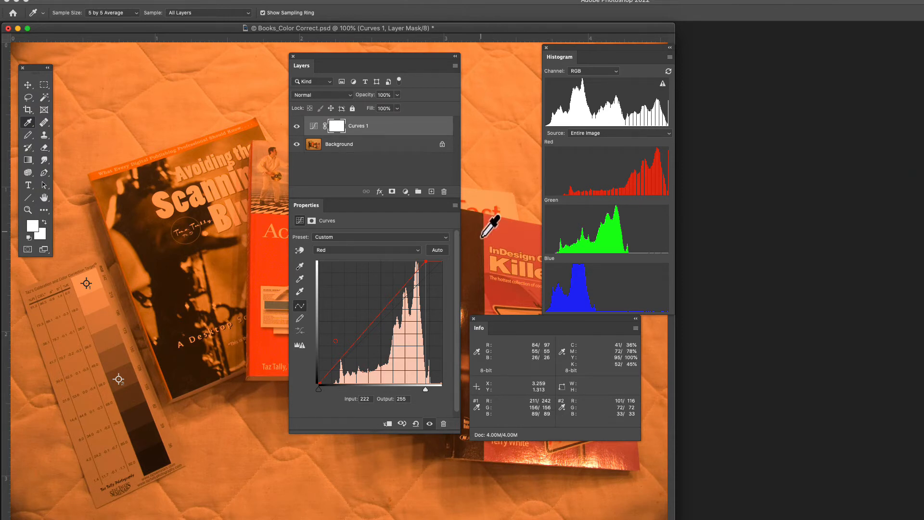
- Switch to the Green channel and move its curve's highlight endpoint inward to input 165, keeping output at 255
key(alt+4)
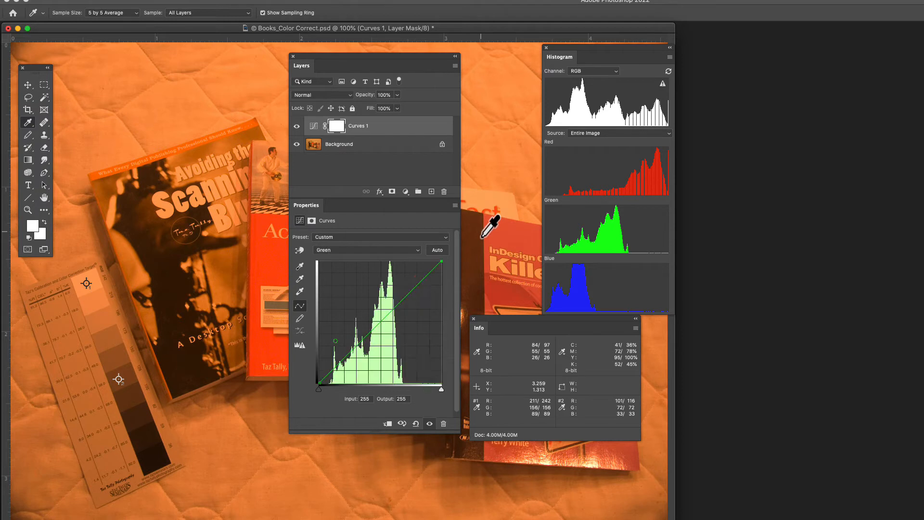
click(407, 252)
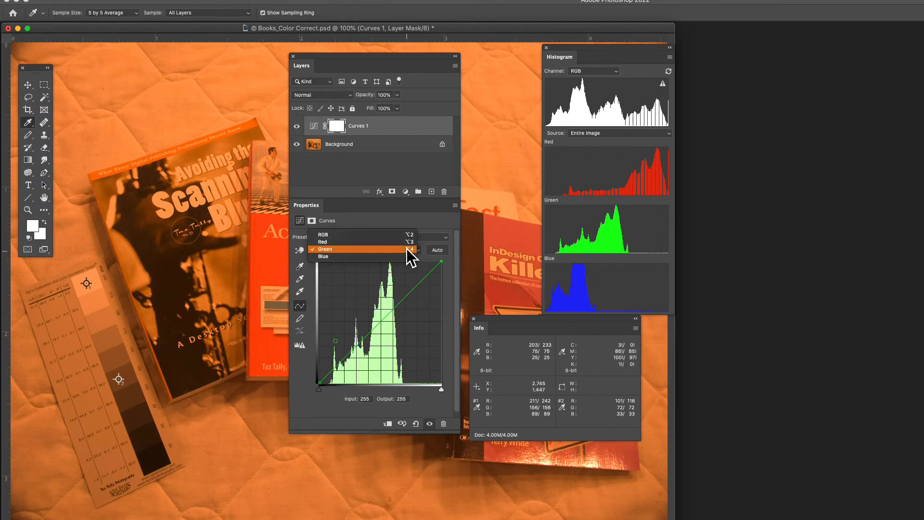
click(406, 249)
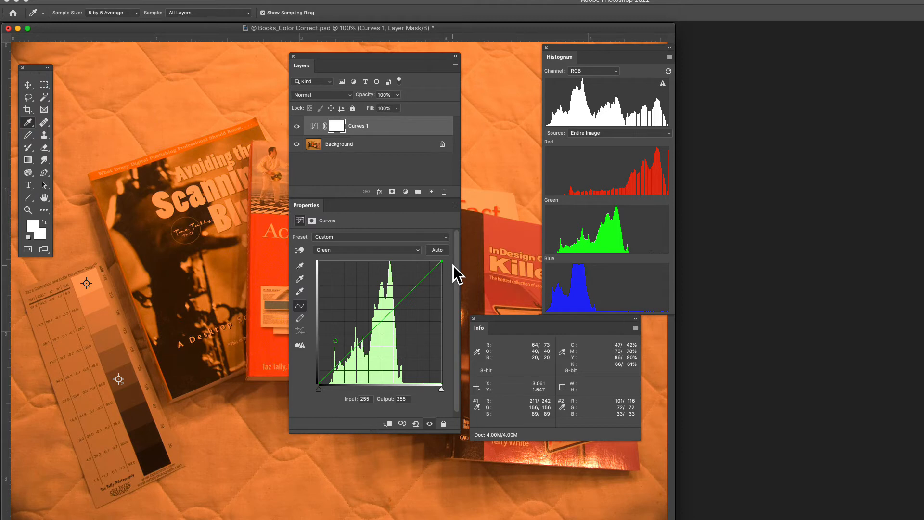
key(Left)
key(Left)
key(Left)
key(Left)
key(Left)
key(Left)
key(Left)
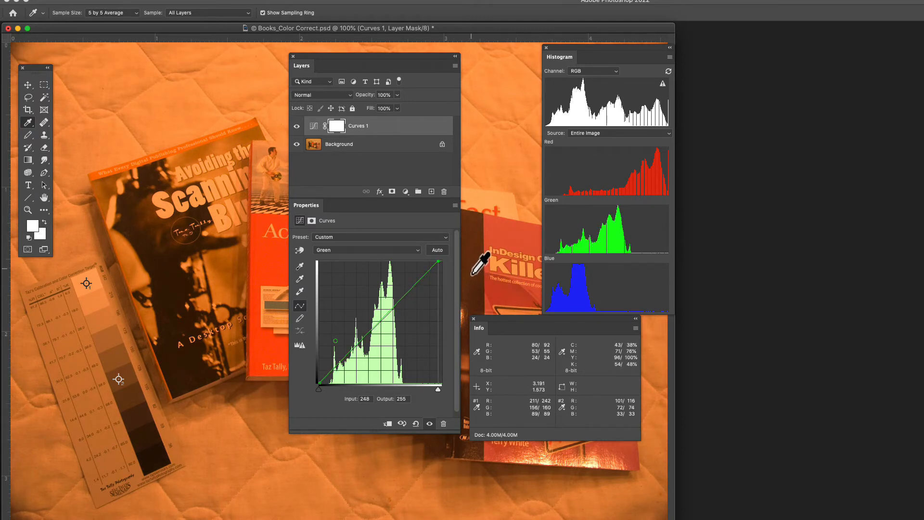
key(Left)
key(Left)
key(Left)
key(Left)
key(Left)
key(Left)
key(Left)
key(Left)
key(Left)
key(Left)
key(Left)
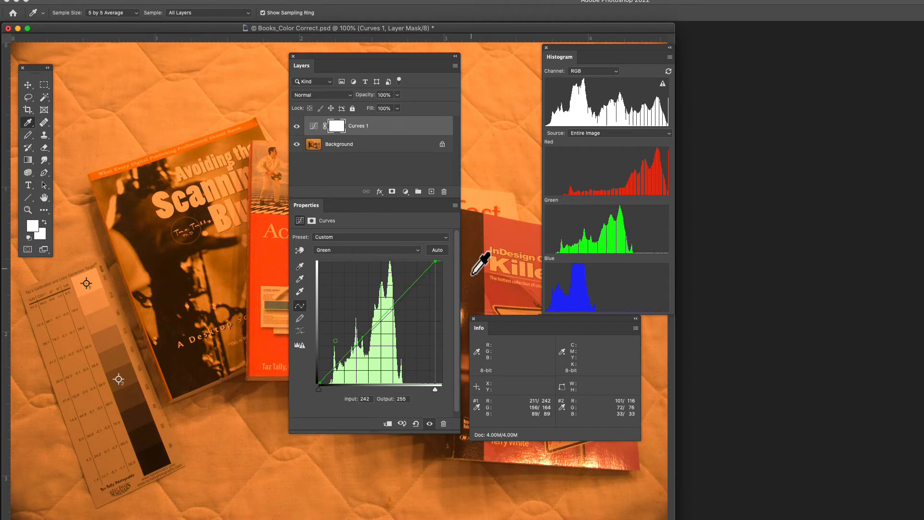
key(Left)
key(Left)
key(Left)
key(Left)
key(Left)
key(Left)
key(Left)
key(Left)
key(Left)
key(Left)
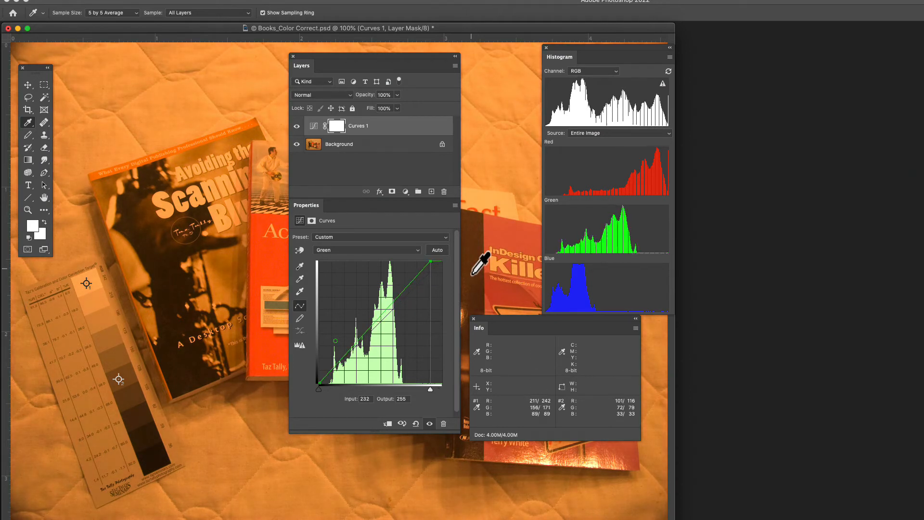
key(Left)
key(Left)
key(Left)
key(Left)
key(Left)
key(Left)
key(Left)
key(Left)
key(Left)
key(Left)
key(Left)
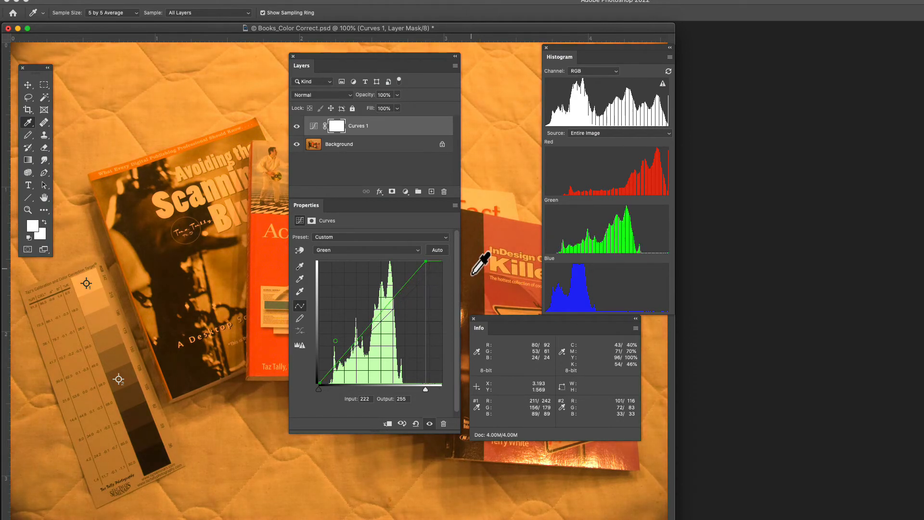
key(Left)
key(Left)
key(Left)
key(Left)
key(Left)
key(Left)
key(Left)
key(Left)
key(Left)
key(Left)
key(Left)
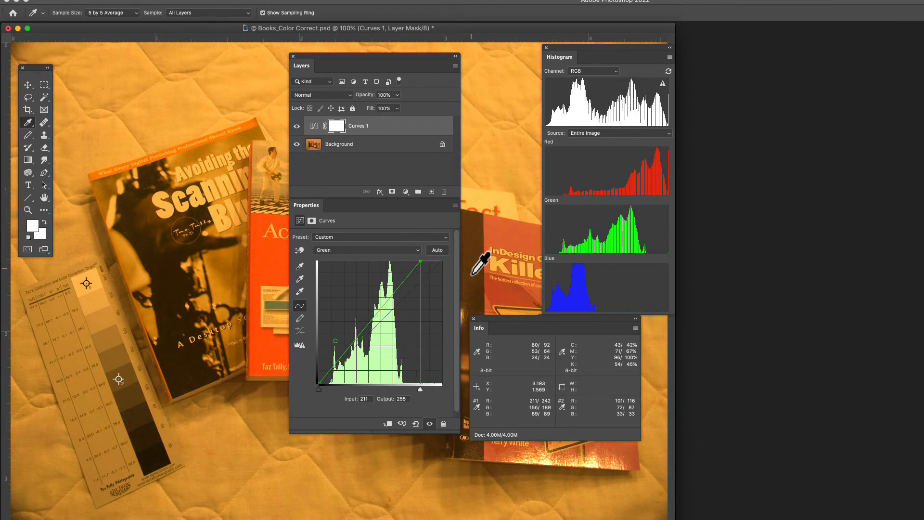
key(Left)
key(Left)
key(Left)
key(Left)
key(Left)
key(Left)
key(Left)
key(Left)
key(Left)
key(Left)
key(Left)
key(Left)
key(Left)
key(Left)
key(Left)
key(Left)
key(Left)
key(Left)
key(Left)
key(Left)
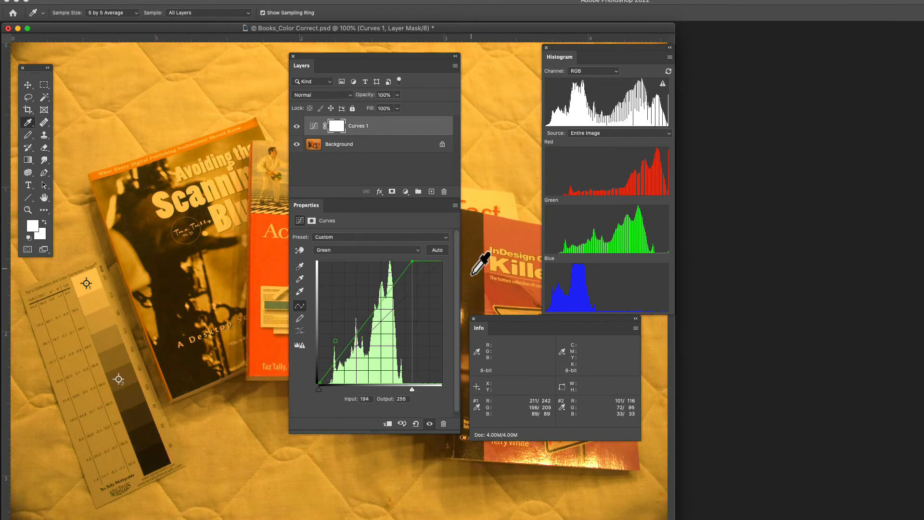
key(Left)
key(Left)
key(Left)
key(Left)
key(Left)
key(Left)
key(Left)
key(Left)
key(Left)
key(Left)
key(Left)
key(Left)
key(Left)
key(Left)
key(Left)
key(Left)
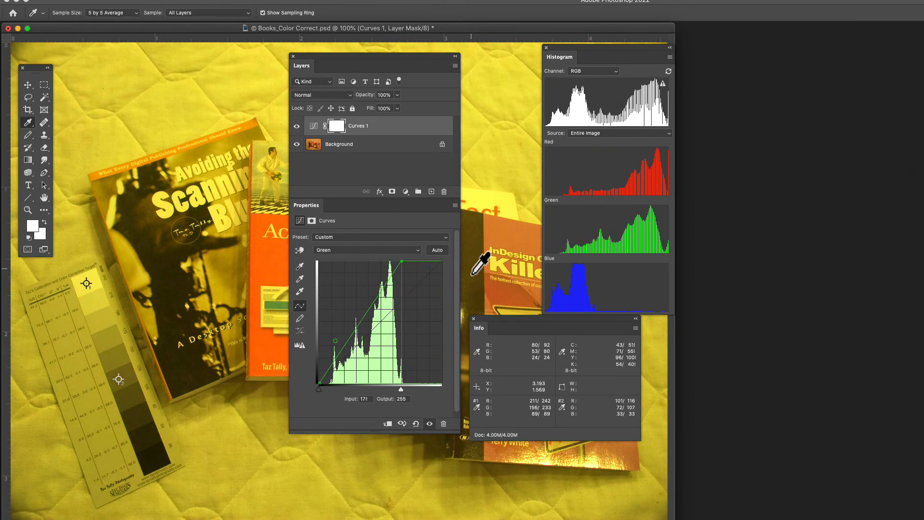
key(Left)
key(Left)
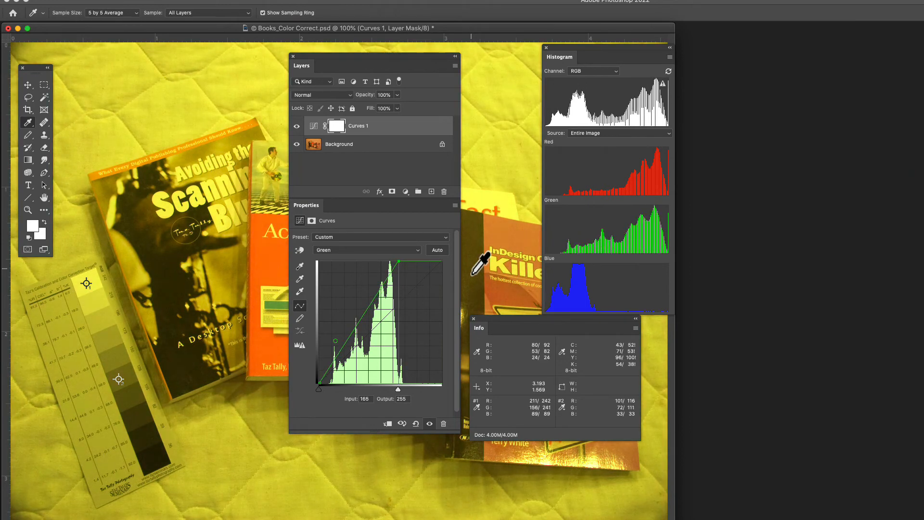
key(Right)
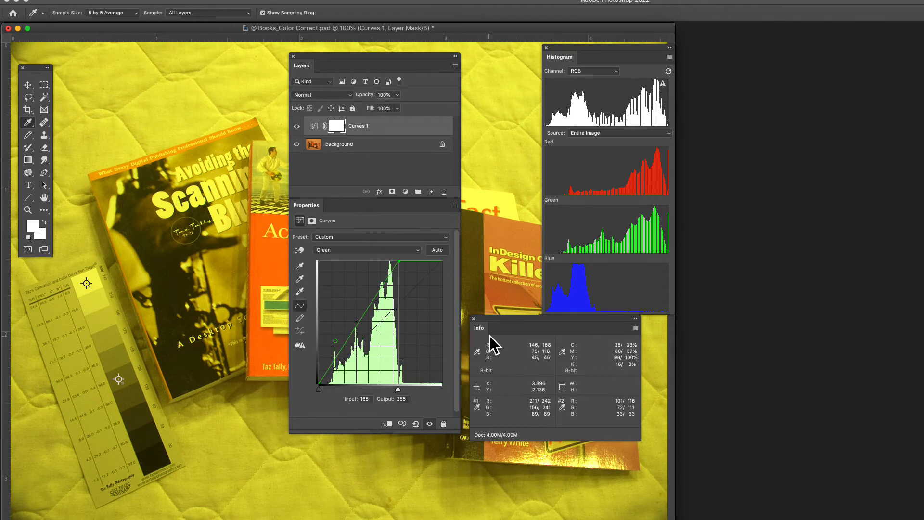
- Switch to the Blue channel and move its curve's highlight endpoint inward to input 94, keeping output at 255
click(406, 249)
key(Down)
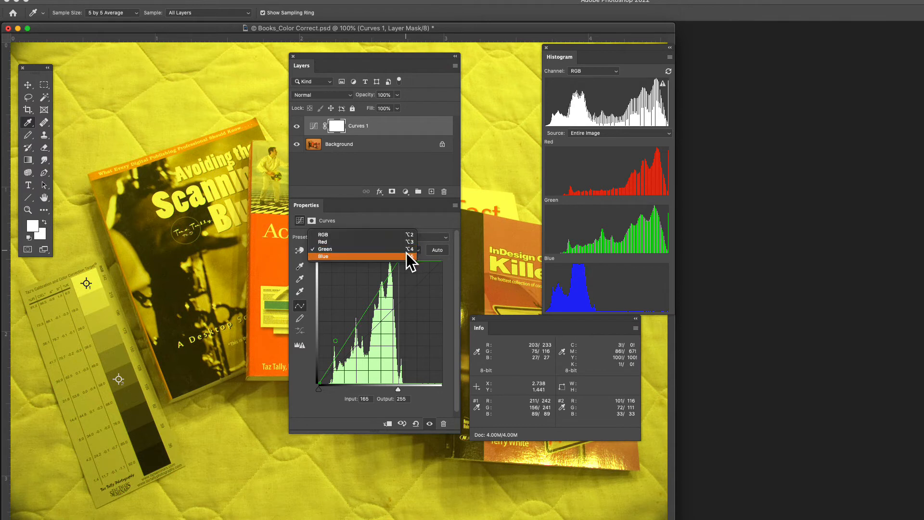
key(Return)
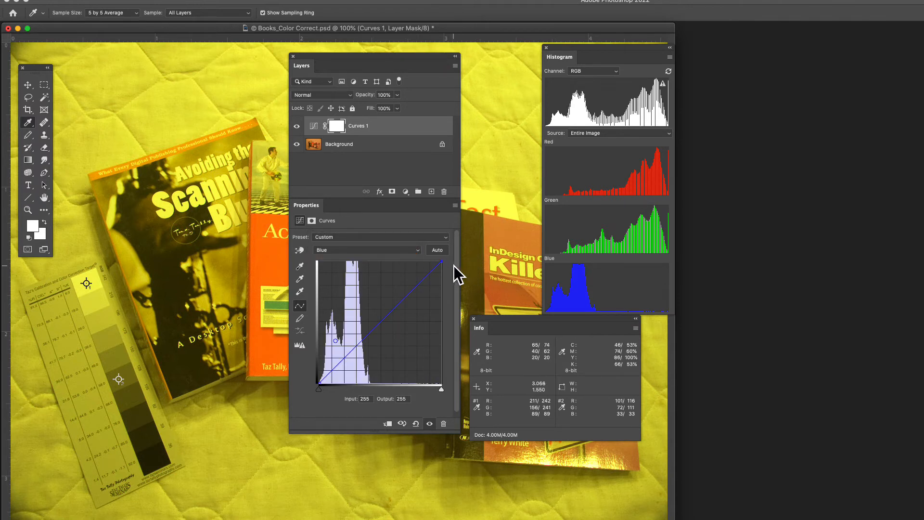
key(Left)
key(Left)
key(Left)
key(Left)
key(Left)
key(Left)
key(Left)
key(Left)
key(Left)
key(Left)
key(Left)
key(Left)
key(Left)
key(Left)
key(Left)
key(Left)
key(Left)
key(Left)
key(Left)
key(Left)
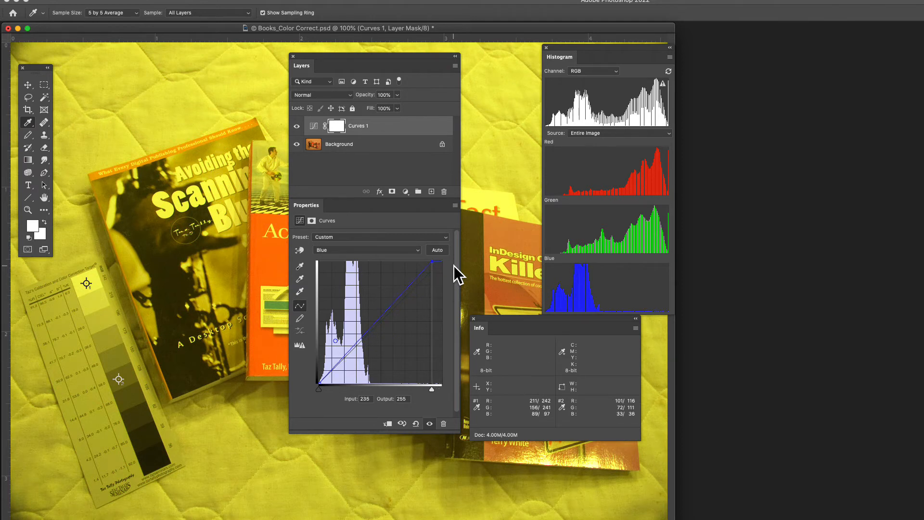
key(Left)
key(Left)
key(Left)
key(Left)
key(Left)
key(Left)
key(Left)
key(Left)
key(Left)
key(Left)
key(Left)
key(Left)
key(Left)
key(Left)
key(Left)
key(Left)
key(Left)
key(Left)
key(Left)
key(Left)
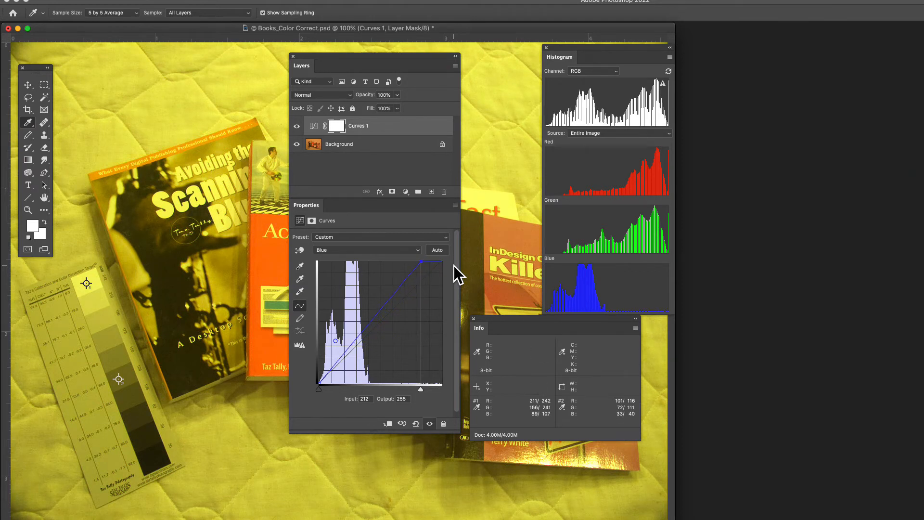
key(Left)
key(Left)
key(Left)
key(Left)
key(Left)
key(Left)
key(Left)
key(Left)
key(Left)
key(Left)
key(Left)
key(Left)
key(Left)
key(Left)
key(Left)
key(Left)
key(Left)
key(Left)
key(Left)
key(Left)
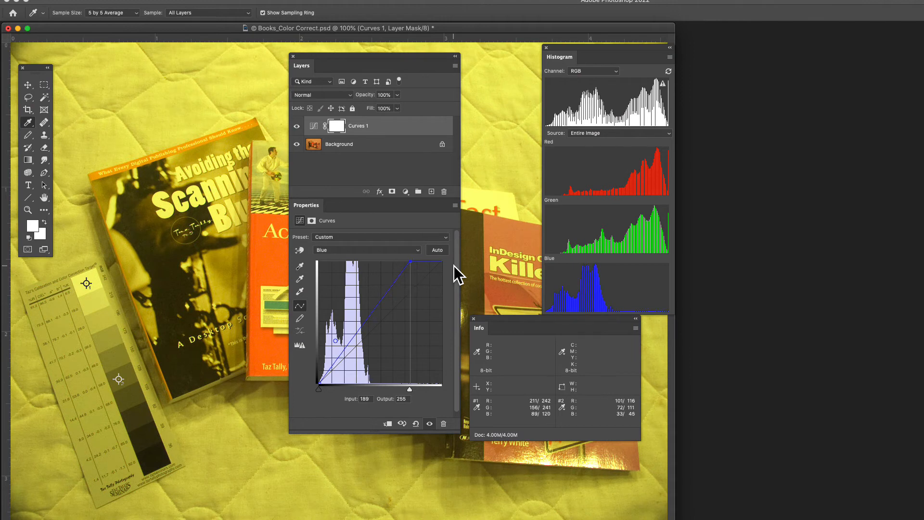
key(Left)
key(Left)
key(Left)
key(Left)
key(Left)
key(Left)
key(Left)
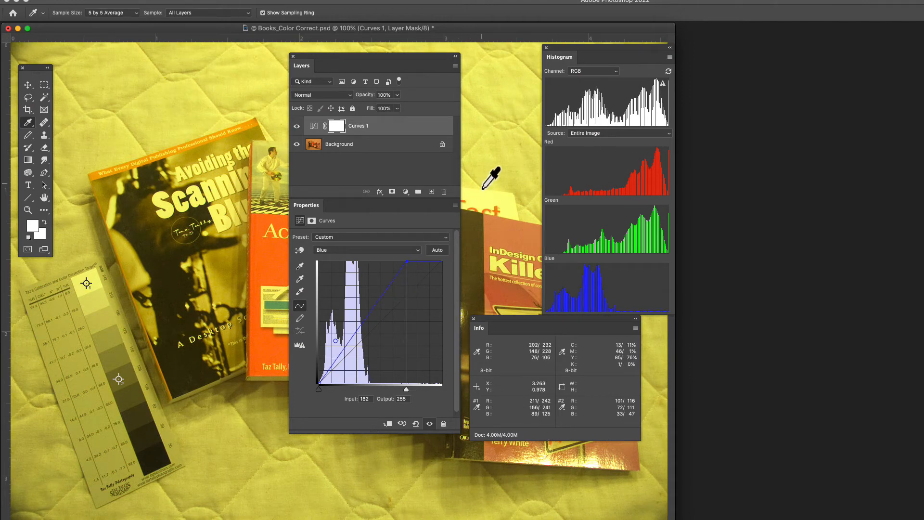
key(Left)
key(Left)
key(Left)
key(Left)
key(Left)
key(Left)
key(Left)
key(Left)
key(Left)
key(Left)
key(Left)
key(Left)
key(Left)
key(Left)
key(Left)
key(Left)
key(Left)
key(Left)
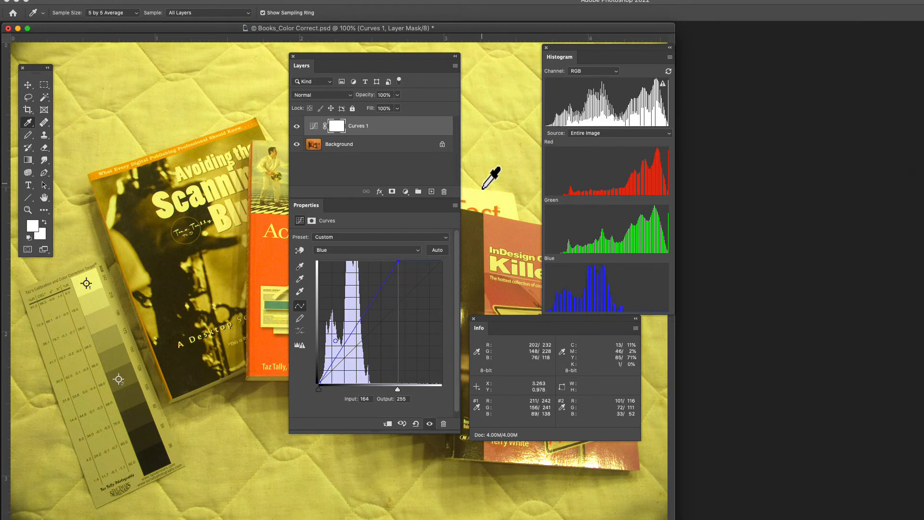
key(Left)
key(Left)
key(Left)
key(Left)
key(Left)
key(Left)
key(Left)
key(Left)
key(Left)
key(Left)
key(Left)
key(Left)
key(Left)
key(Left)
key(Left)
key(Left)
key(Left)
key(Left)
key(Left)
key(Left)
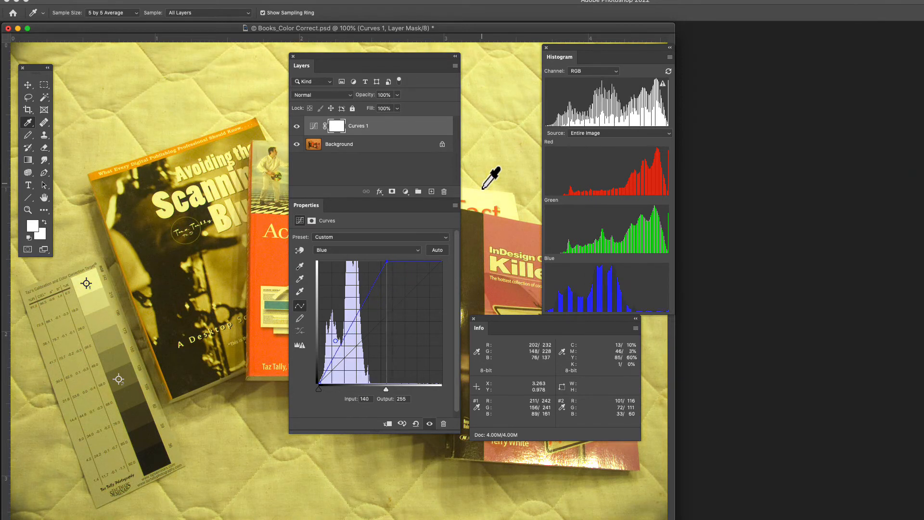
key(Left)
key(Left)
key(Left)
key(Left)
key(Left)
key(Left)
key(Left)
key(Left)
key(Left)
key(Left)
key(Left)
key(Left)
key(Left)
key(Left)
key(Left)
key(Left)
key(Left)
key(Left)
key(Left)
key(Left)
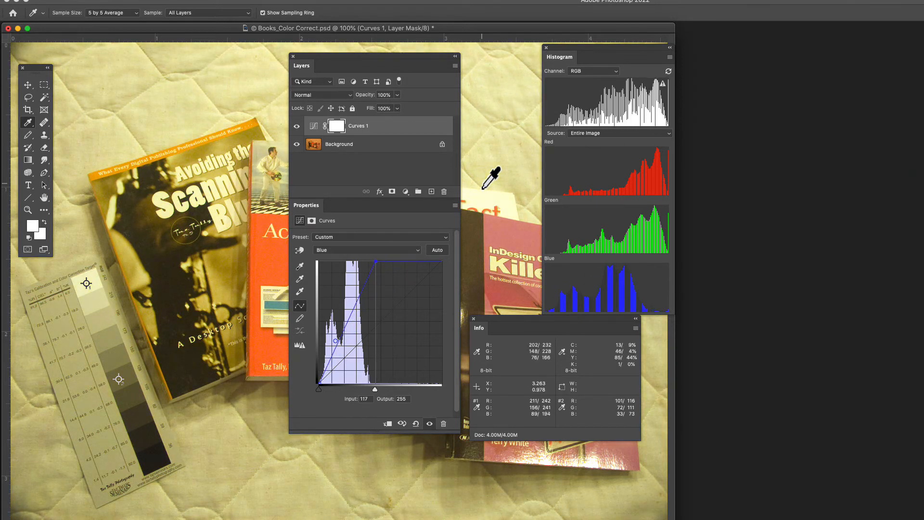
key(Left)
key(Left)
key(Left)
key(Left)
key(Left)
key(Left)
key(Left)
key(Left)
key(Left)
key(Left)
key(Left)
key(Left)
key(Left)
key(Left)
key(Left)
key(Left)
key(Left)
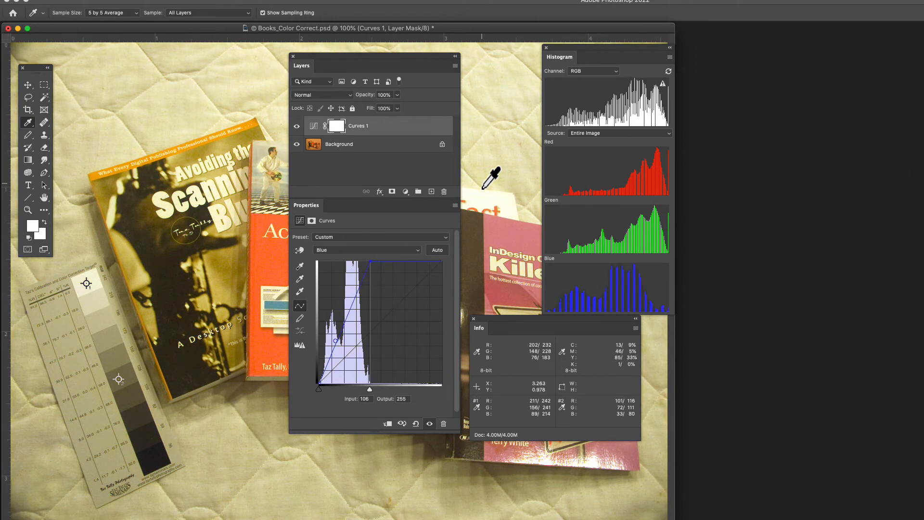
key(Left)
key(Left)
key(Left)
key(Left)
key(Left)
key(Left)
key(Left)
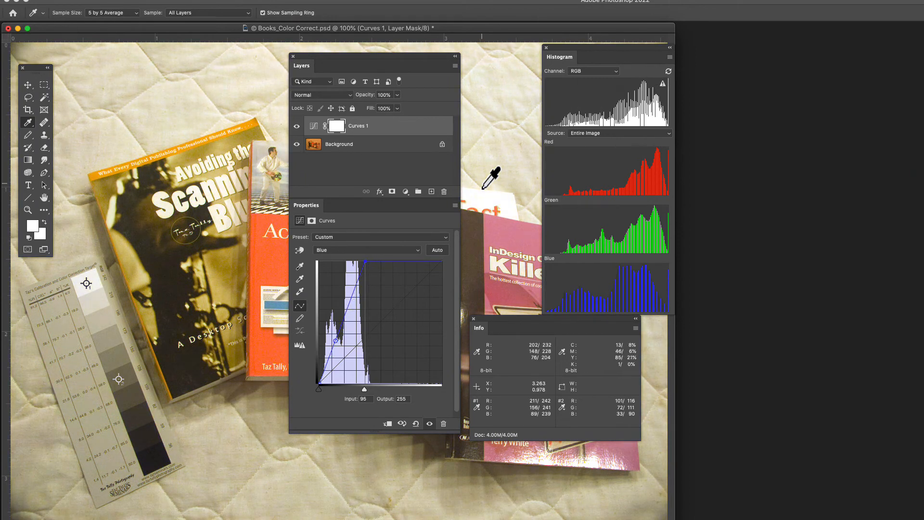
key(Right)
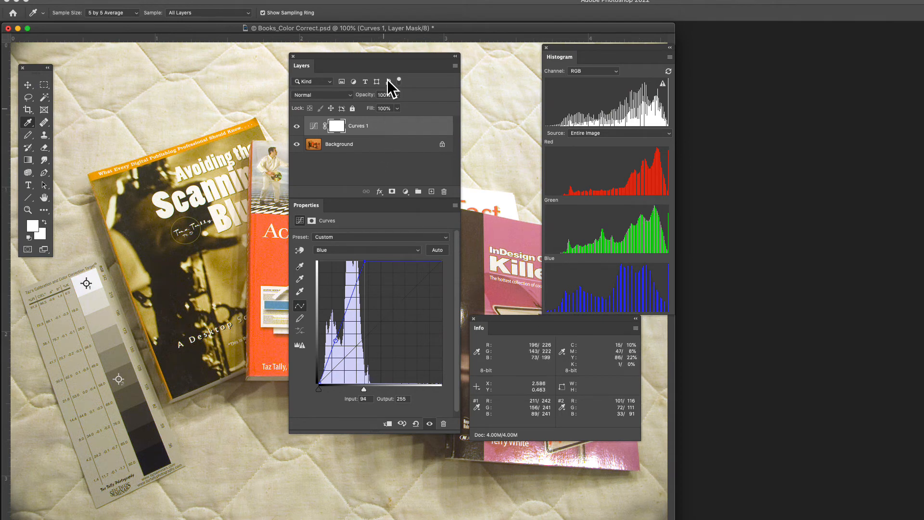
- Move the Layers and Properties panels off the red book and toggle the Curves 1 layer's visibility to compare the photo before and after correction
drag(386, 58, 424, 54)
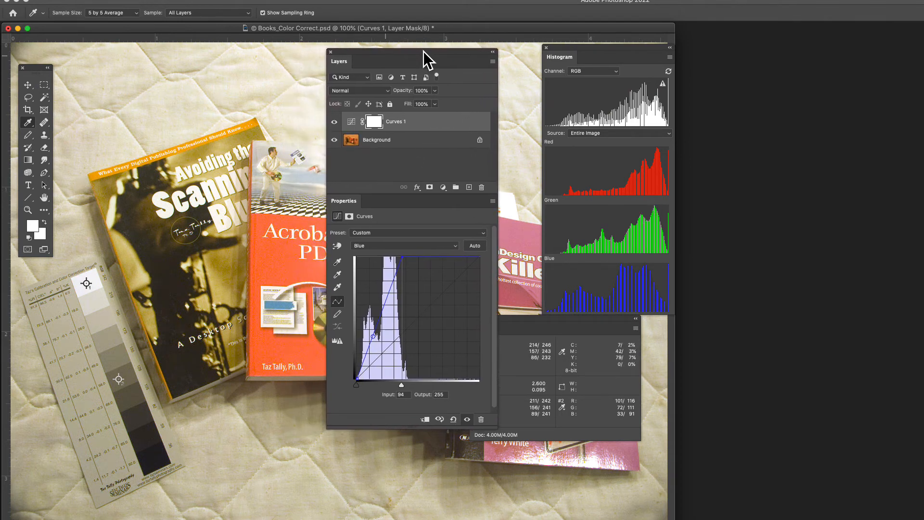
click(334, 123)
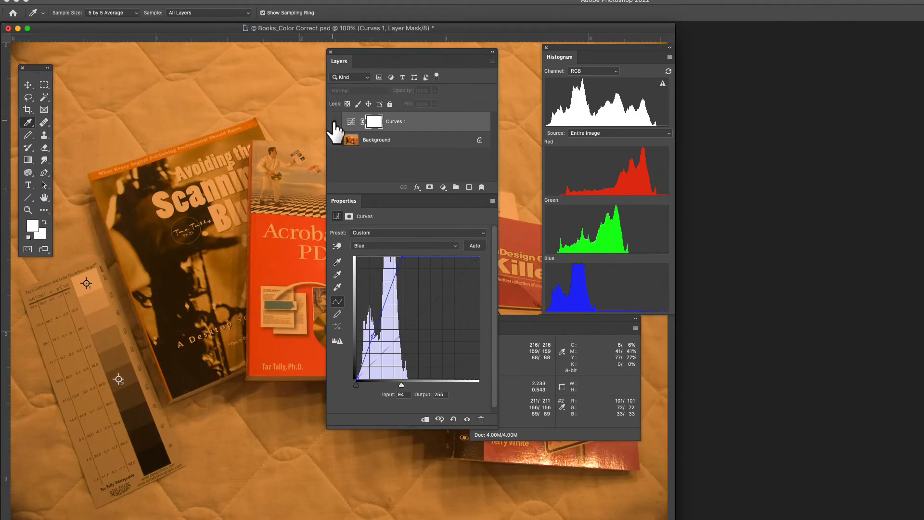
click(334, 124)
click(334, 123)
click(334, 124)
click(334, 124)
click(335, 123)
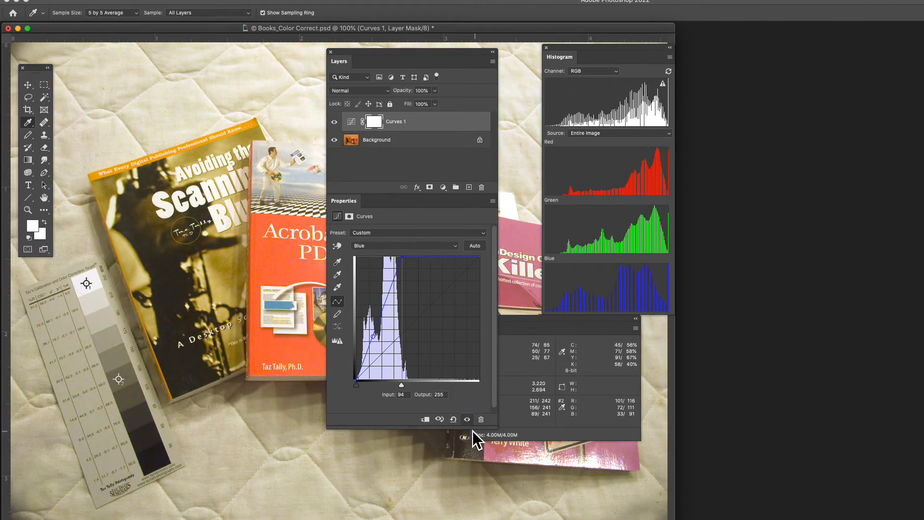
- Compare the photo before and after the Curves edits by viewing the adjustment's previous state and toggling its visibility
click(439, 419)
click(440, 419)
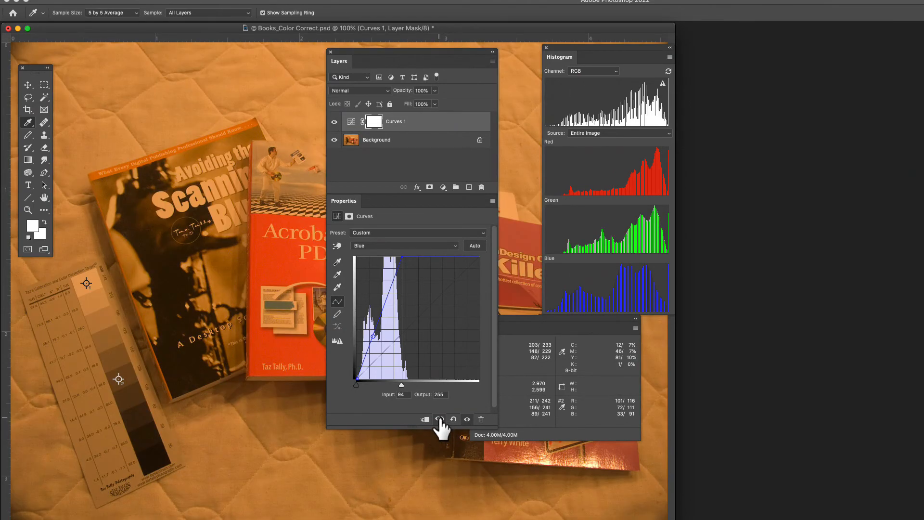
click(440, 419)
click(440, 419)
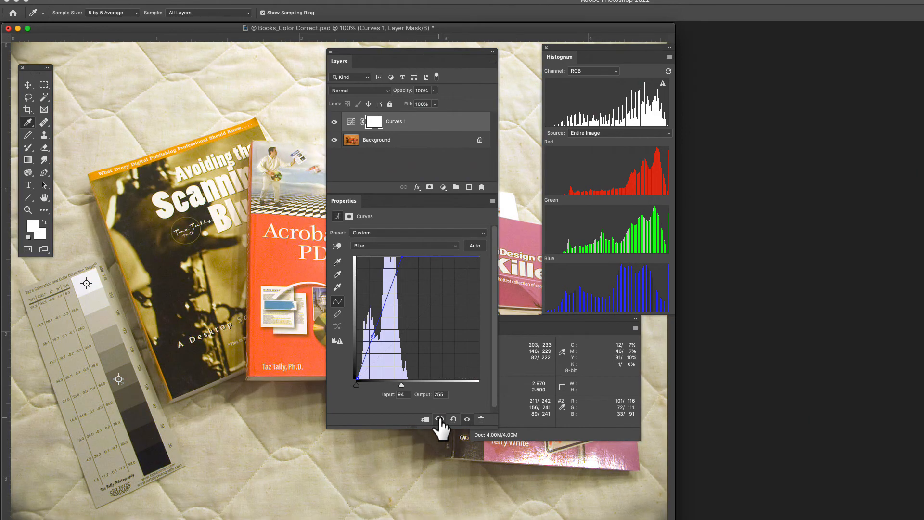
click(467, 420)
click(467, 420)
click(467, 420)
click(467, 419)
- Move the Layers and Properties panels off the photo and toggle the Curves 1 layer's visibility to compare the whole image
drag(372, 53, 812, 157)
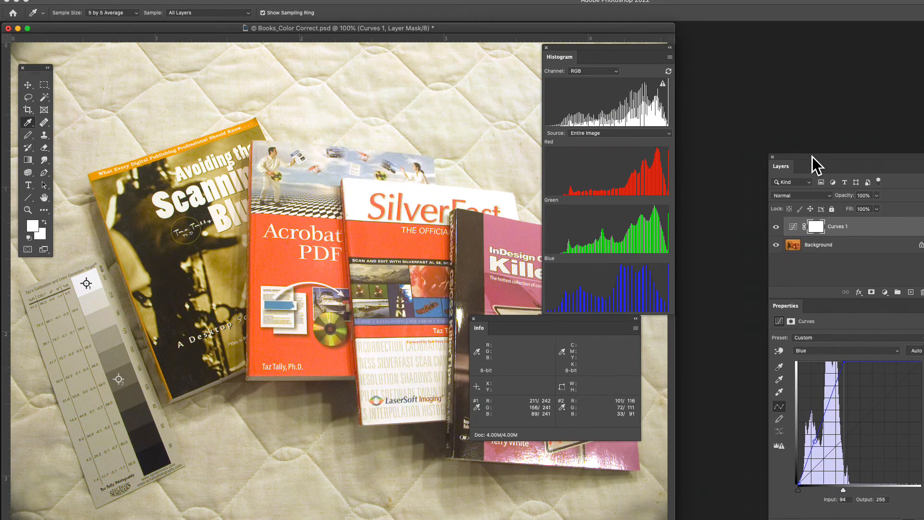
click(776, 227)
click(776, 228)
click(776, 227)
click(776, 227)
- Bring the Layers and Properties panels back over the photo and compare it again with the Curves 1 layer hidden and shown
drag(840, 156, 359, 56)
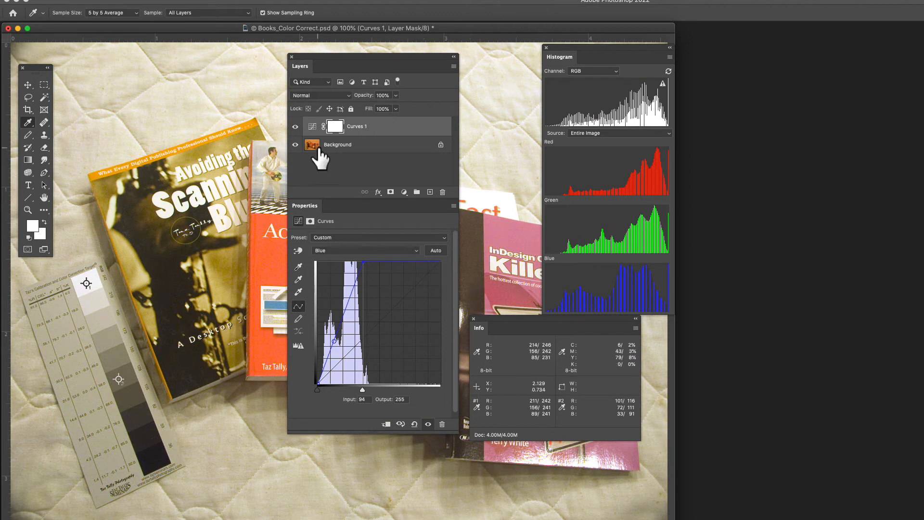
click(294, 128)
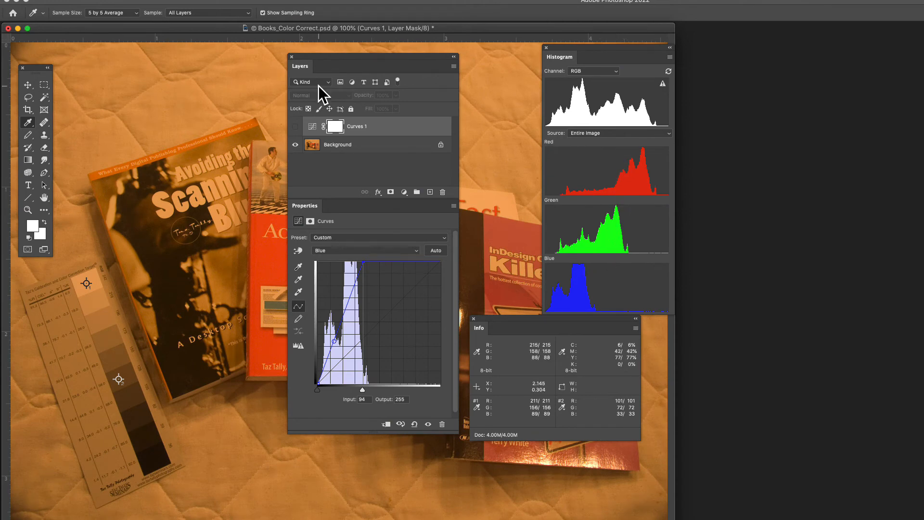
click(294, 127)
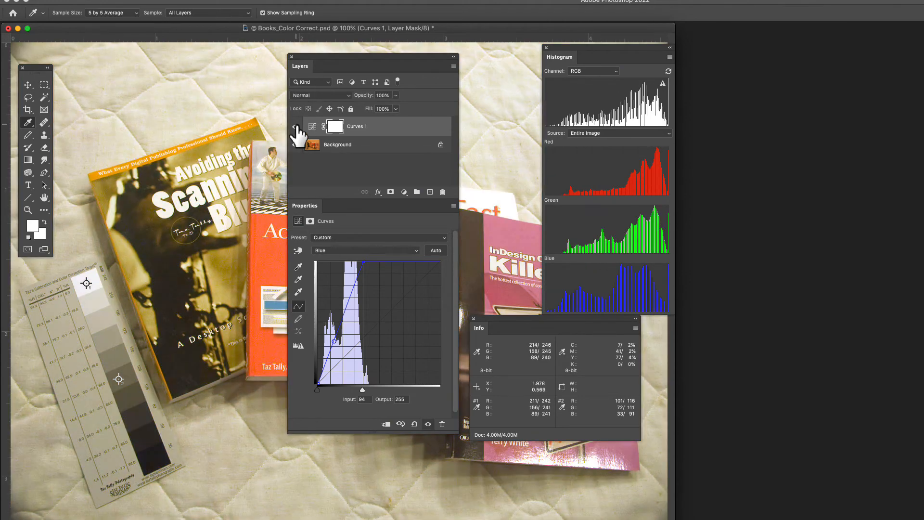
click(295, 127)
click(294, 127)
- Switch Curves to the Red channel and arrange the Info, Layers and Properties panels beside the uncovered grayscale target
drag(596, 319, 308, 375)
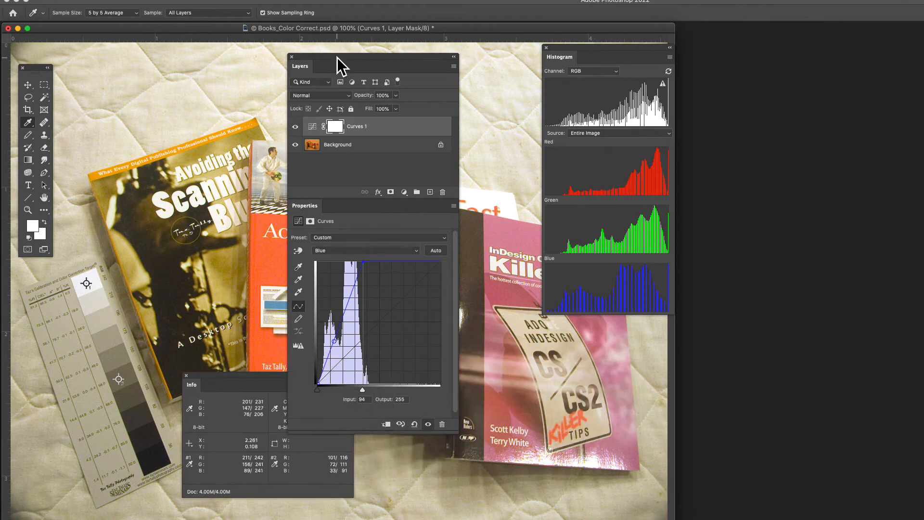
drag(337, 57, 420, 56)
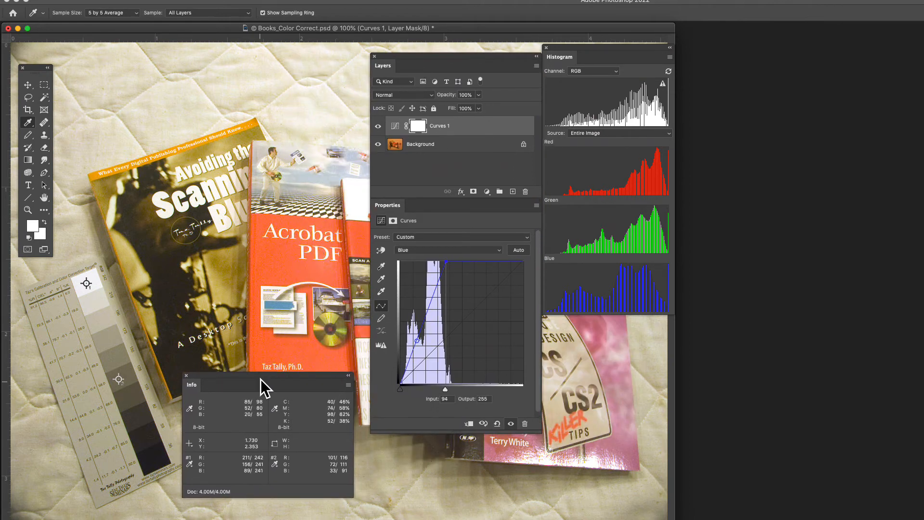
drag(261, 380, 248, 264)
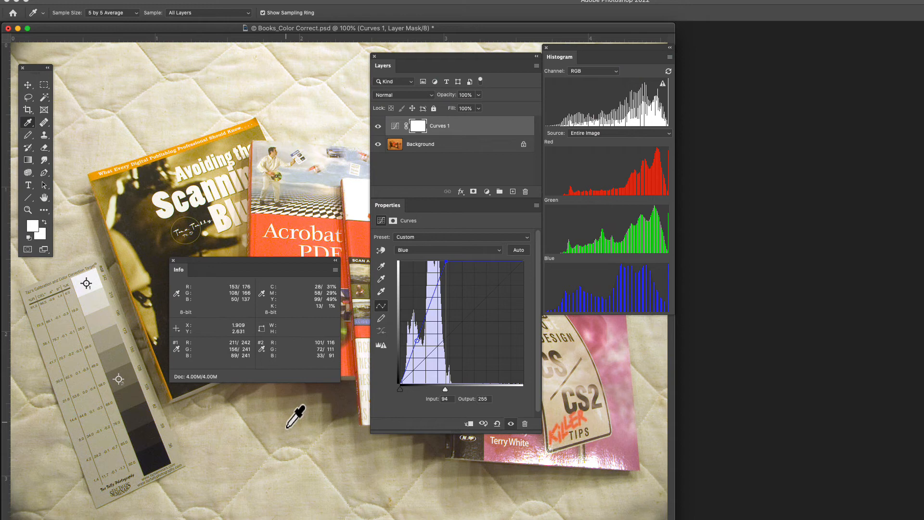
click(463, 250)
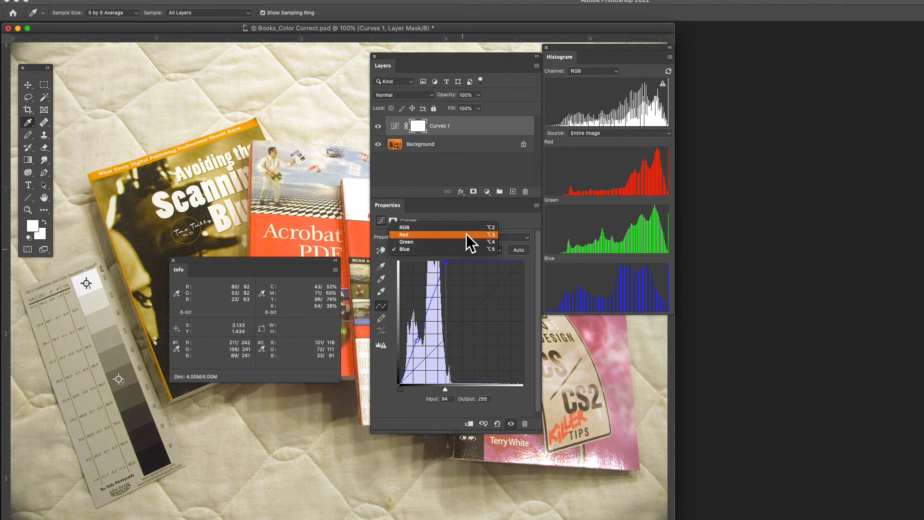
click(466, 235)
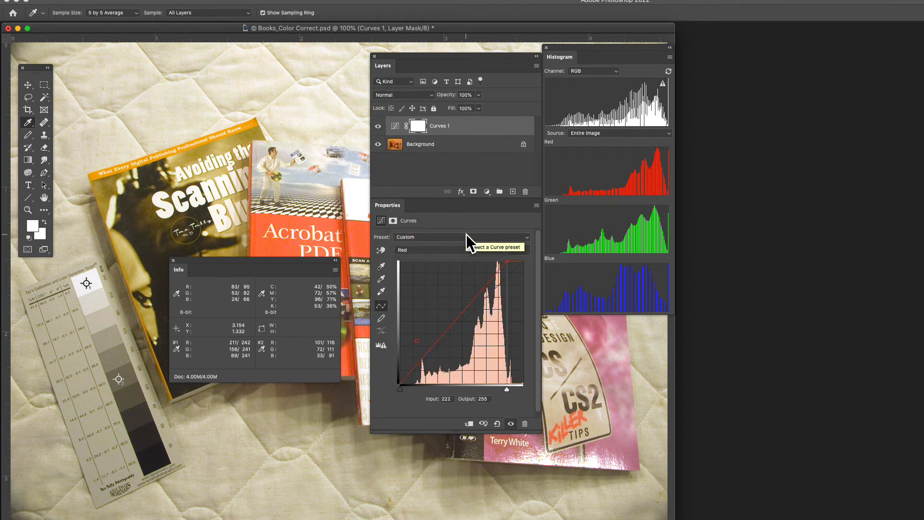
drag(296, 265, 207, 69)
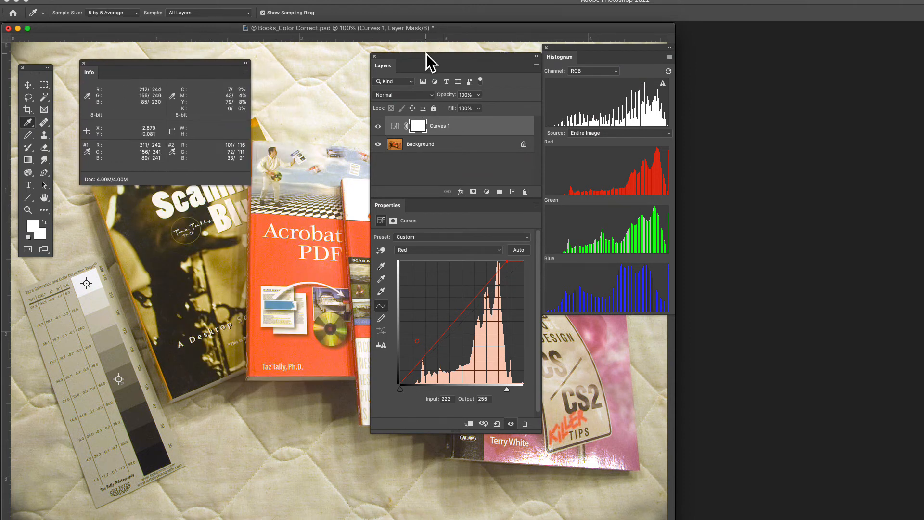
drag(427, 55, 268, 82)
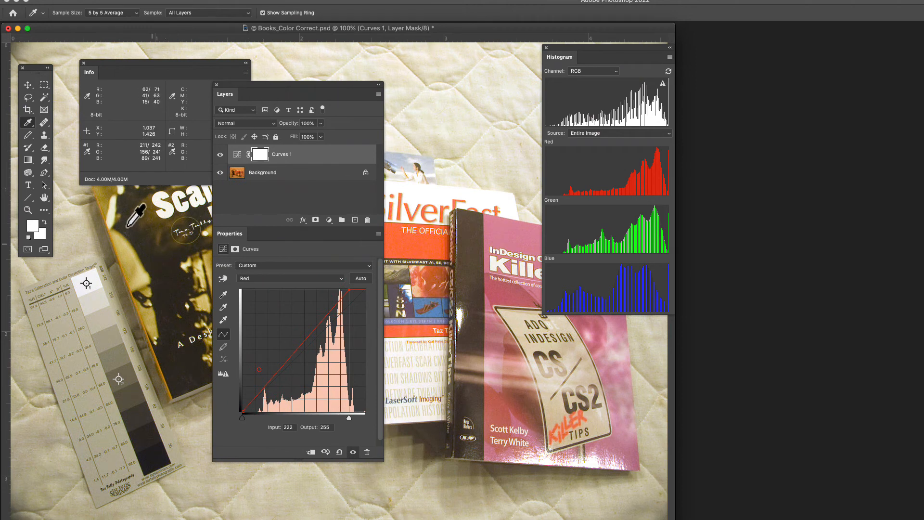
- Using the Eyedropper tool, add a point to the Red curve from the midtone sampler #2 on the grayscale target
click(30, 126)
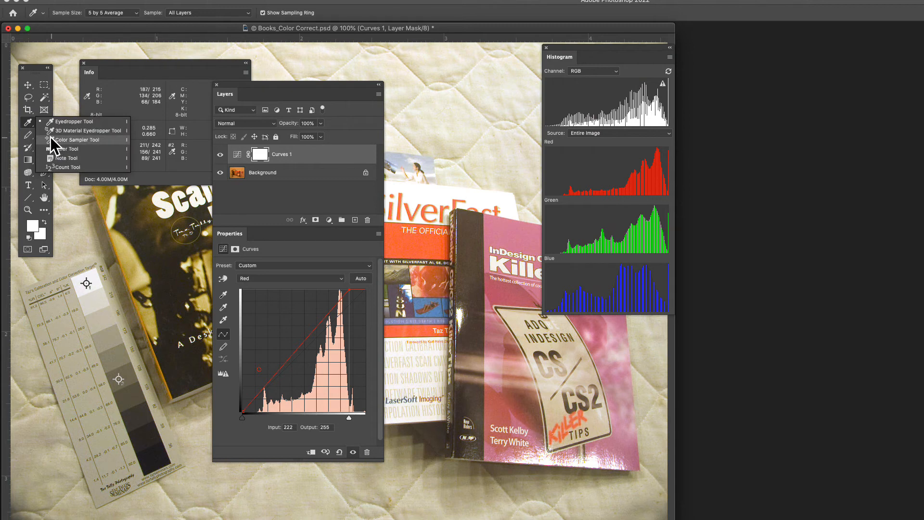
click(28, 124)
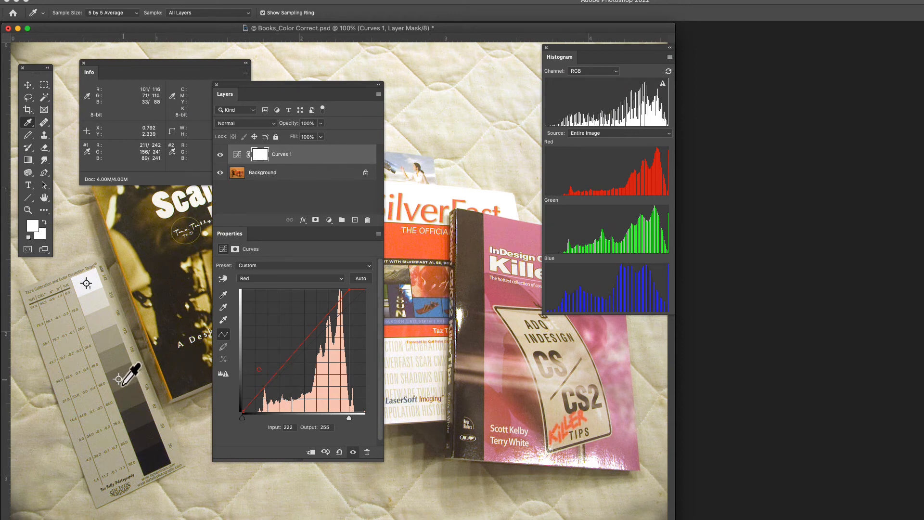
super+click(118, 381)
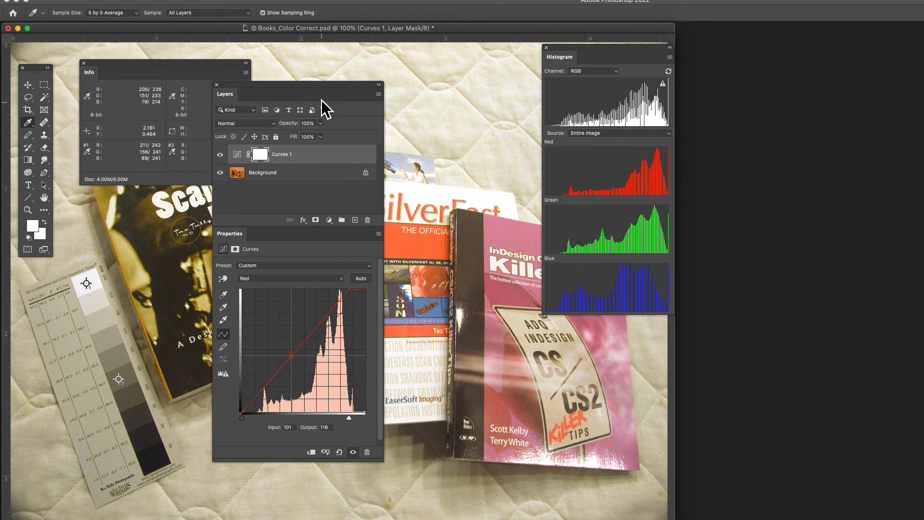
- Place the Info panel near the Curves properties and set the Red curve's midtone point to output 128
drag(310, 82, 461, 50)
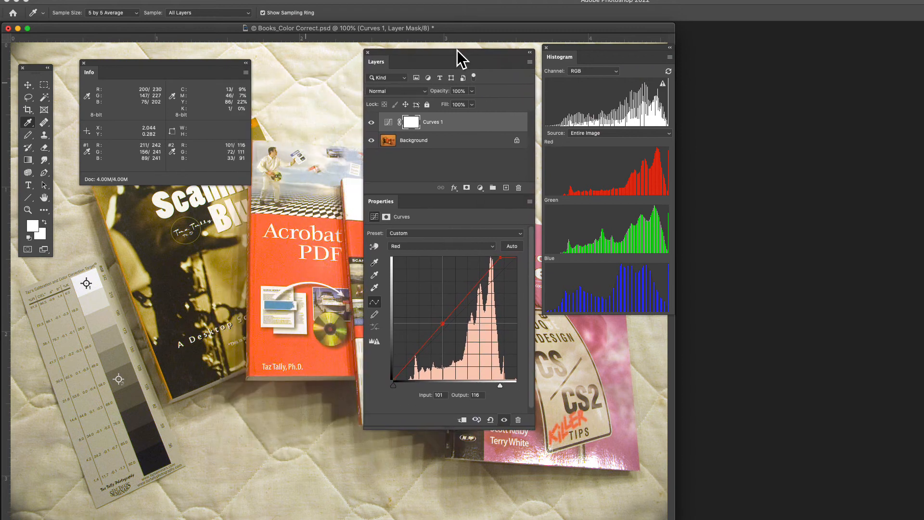
drag(175, 72, 251, 220)
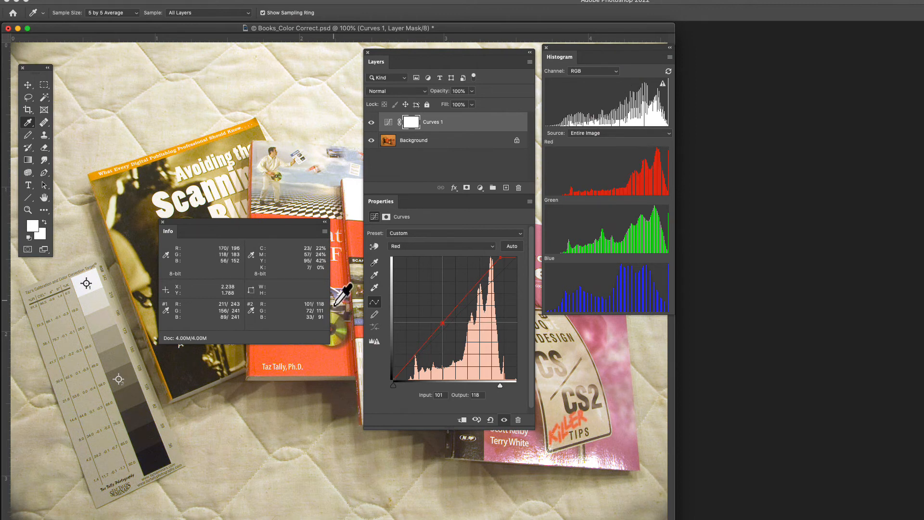
key(Up)
key(Up)
key(Up)
key(Up)
key(Up)
key(Up)
key(Up)
key(Up)
key(Up)
key(Up)
key(Up)
key(Up)
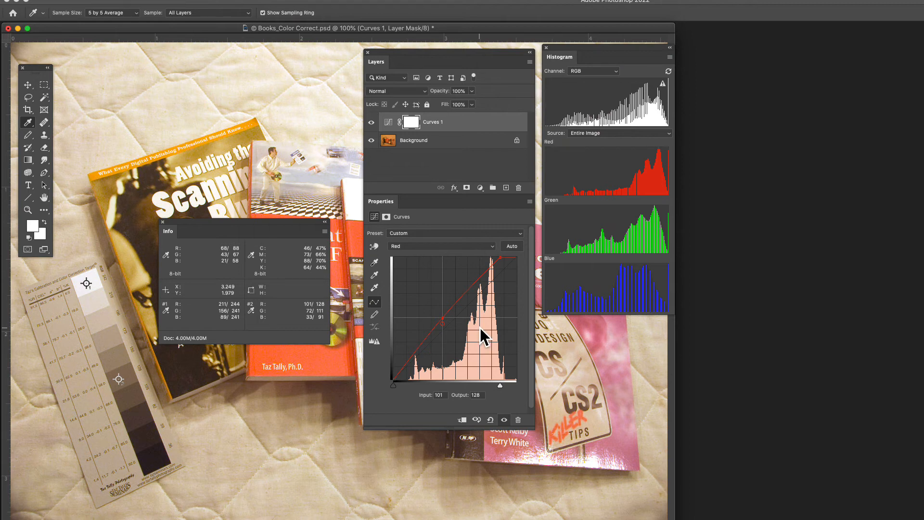
- Add a midtone point to the Green curve from sampler #2 at input 72 and set its output to 128
key(alt+4)
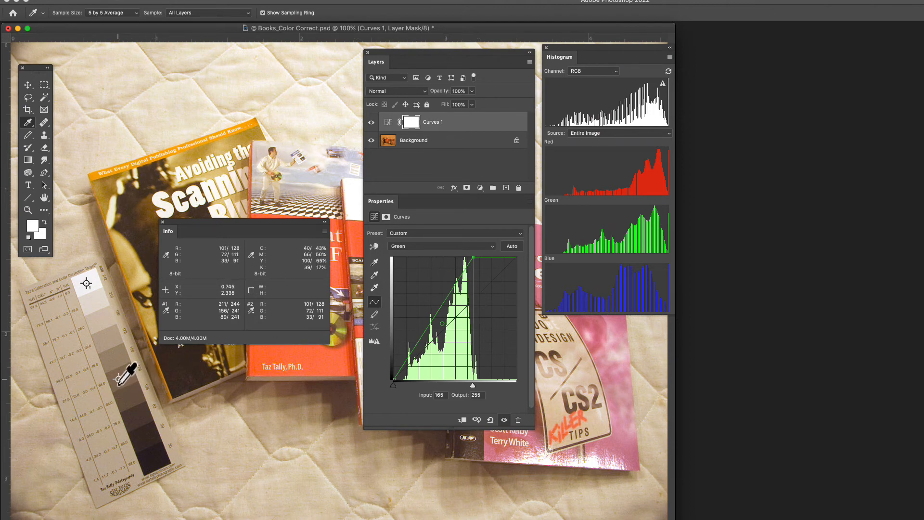
super+click(118, 380)
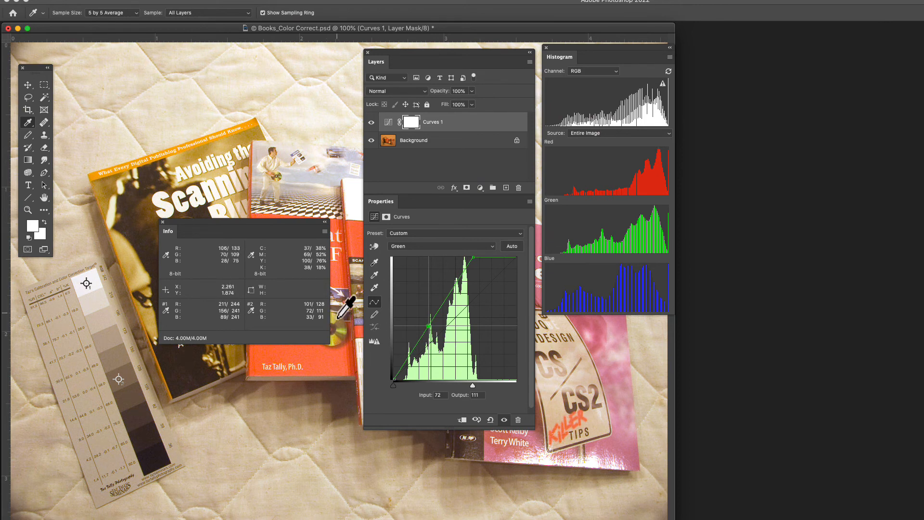
key(shift+Up)
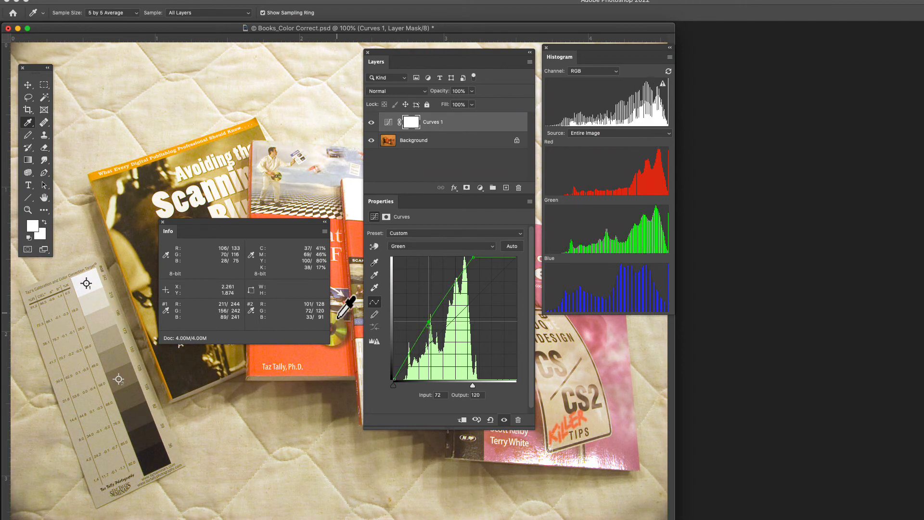
key(Up)
key(Up)
key(Up)
key(Up)
key(Up)
key(Up)
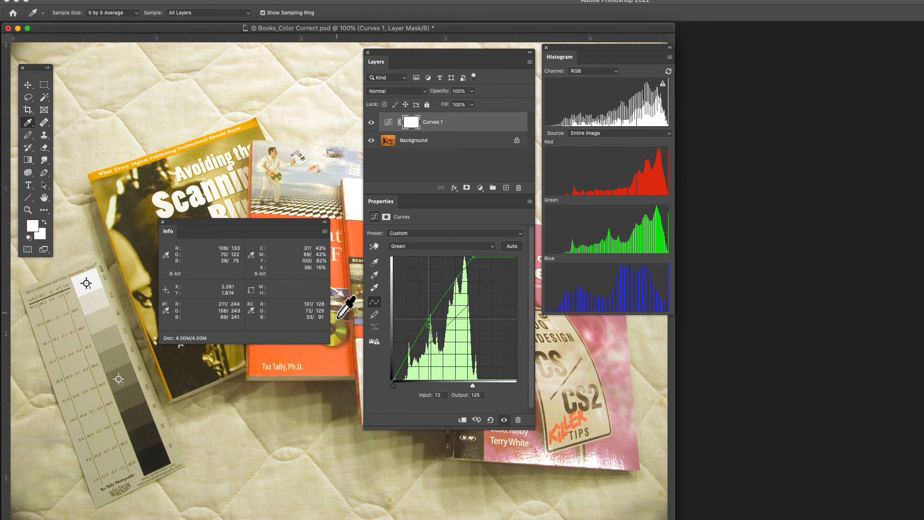
key(Up)
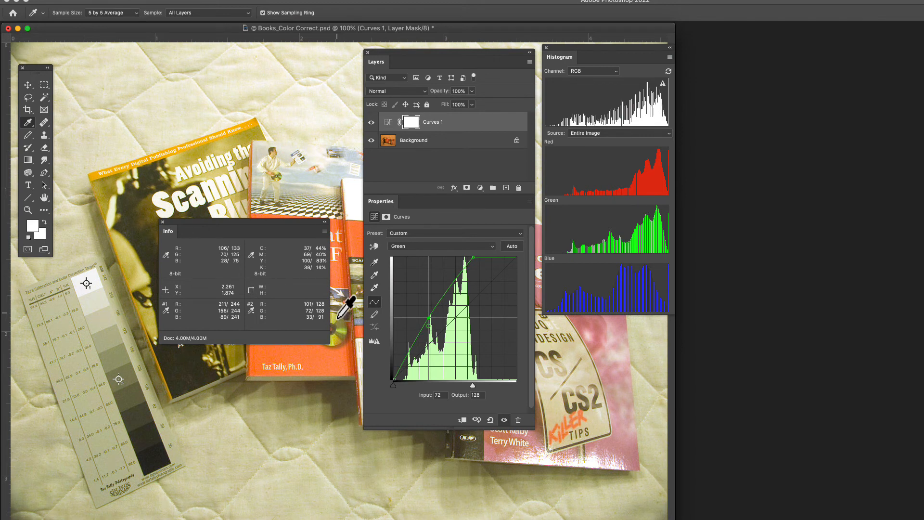
- Add a midtone point to the Blue curve from sampler #2 at input 34 and set its output to 130
key(alt+5)
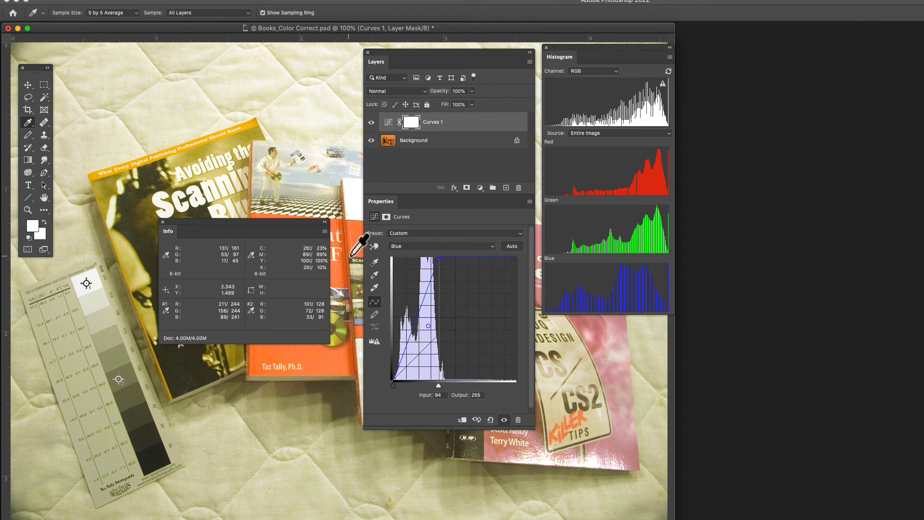
click(411, 246)
click(411, 246)
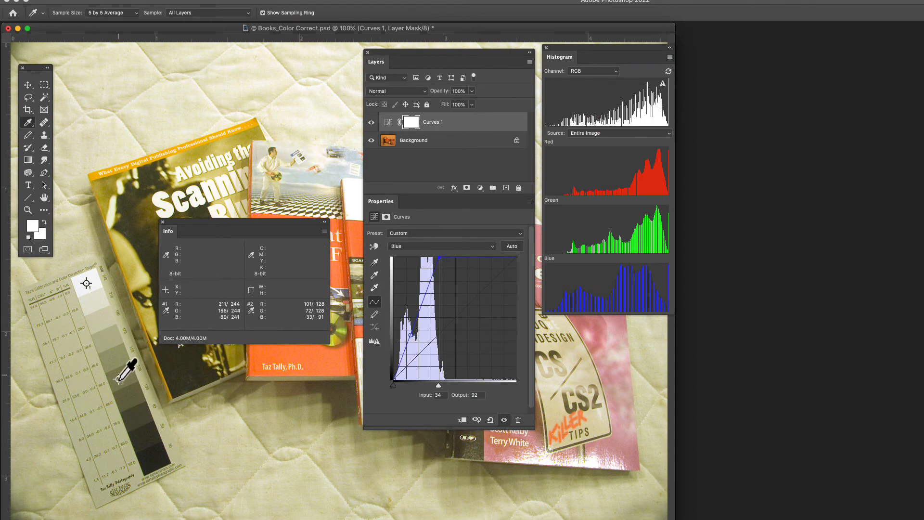
super+click(119, 379)
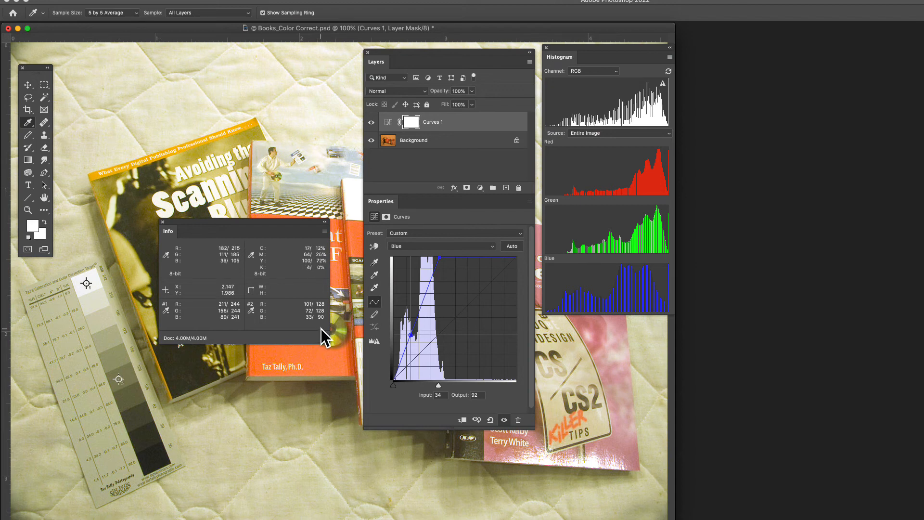
key(Up)
key(Up)
key(Up)
key(Up)
key(Up)
key(Up)
key(Up)
key(Up)
key(Up)
key(Up)
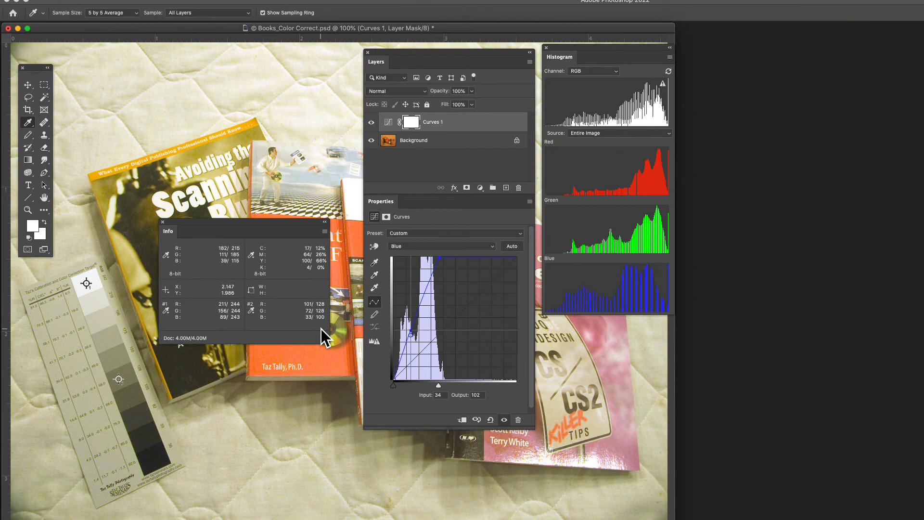
key(Up)
key(Up)
key(Up)
key(Up)
key(Up)
key(Up)
key(Up)
key(Up)
key(Up)
key(Up)
key(Up)
key(Up)
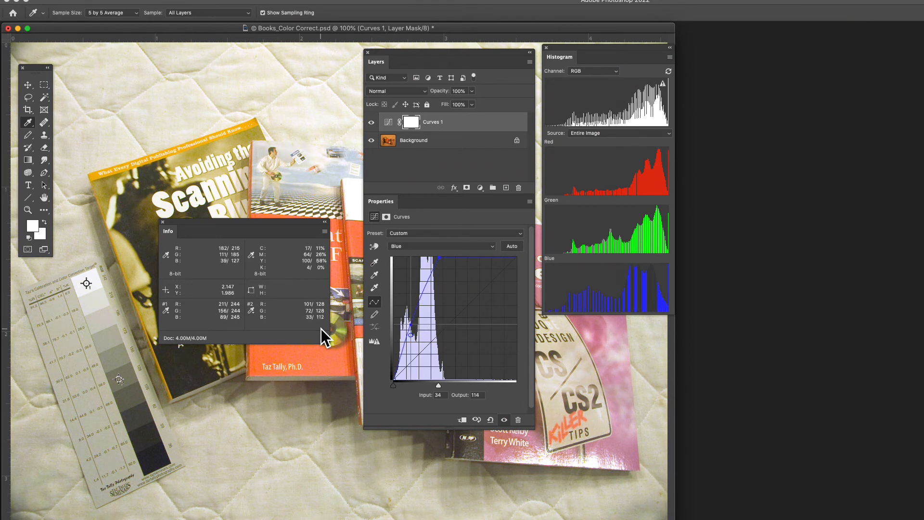
key(Up)
key(Up)
key(Up)
key(Up)
key(Up)
key(Up)
key(Up)
key(Up)
key(Up)
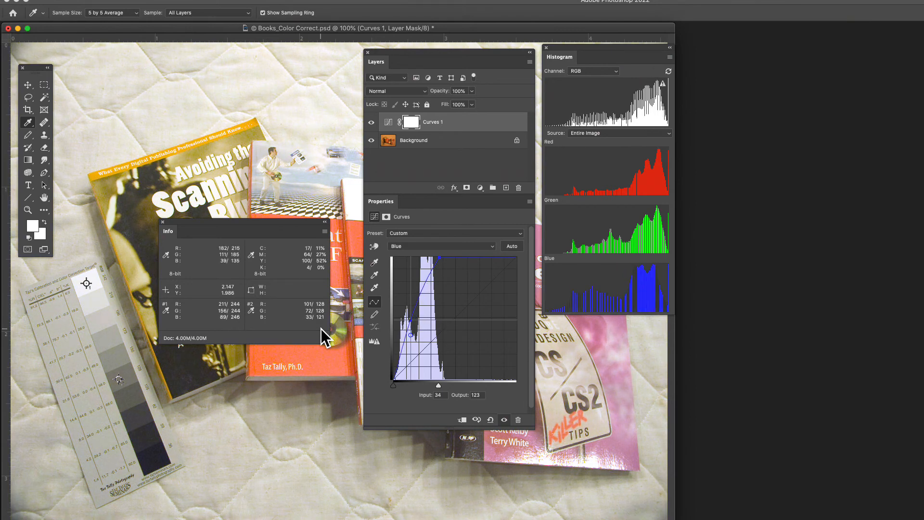
key(Up)
key(Up)
key(Up)
key(Up)
key(Up)
key(Up)
key(Up)
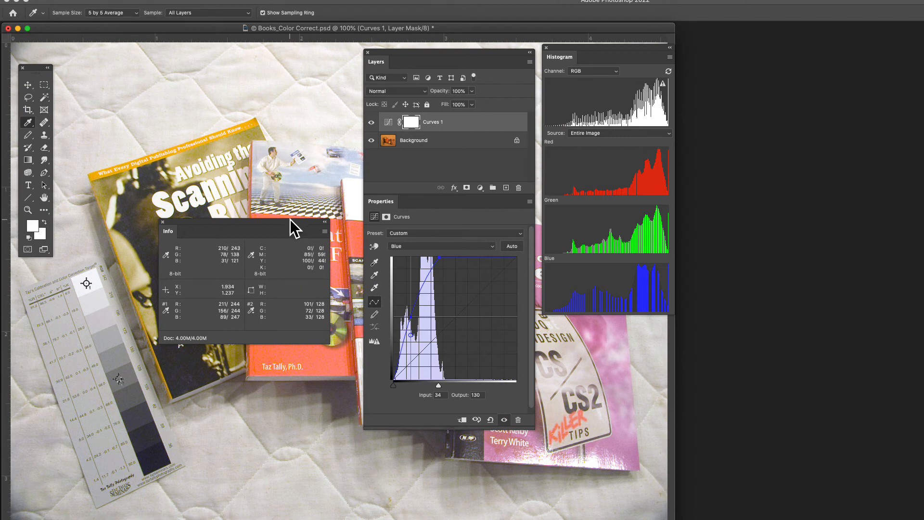
- Move the Layers and Properties panels off the photo, toggle the Curves 1 layer's visibility to compare, and reposition the Info panel
drag(290, 223, 319, 386)
drag(432, 51, 772, 62)
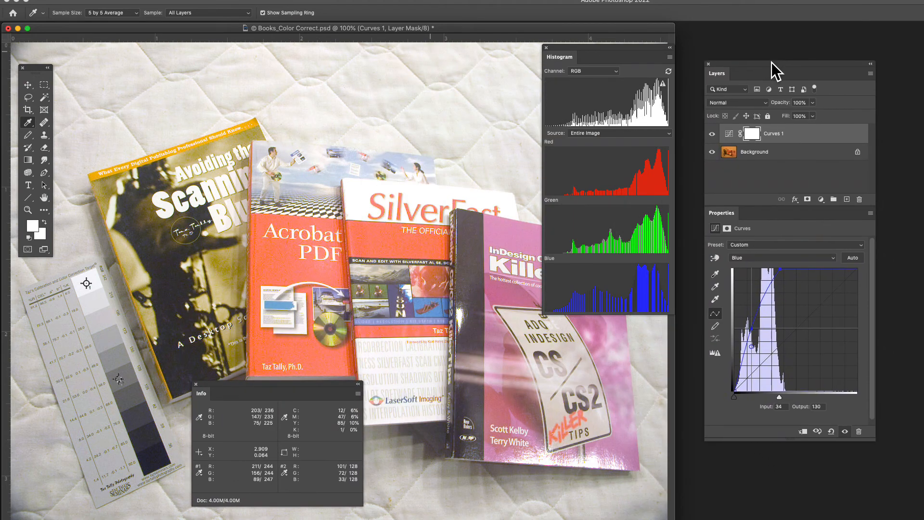
click(712, 134)
click(713, 134)
click(713, 135)
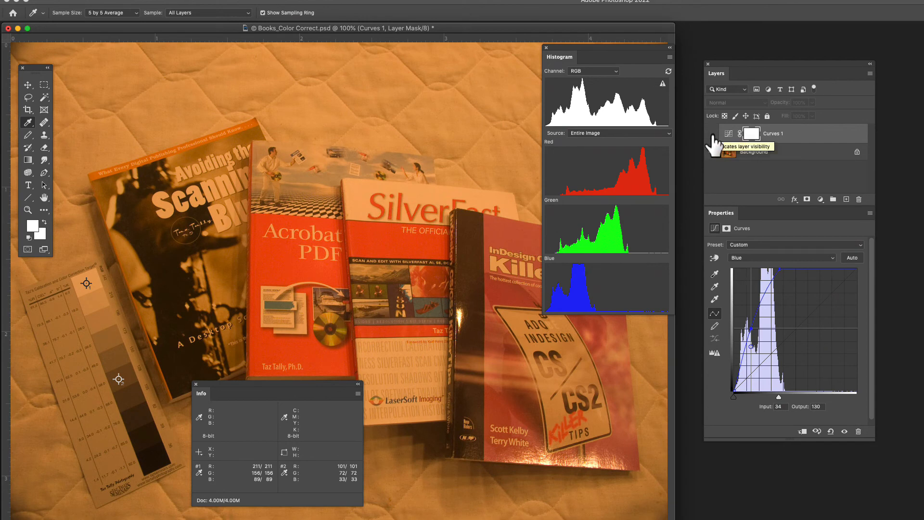
click(712, 134)
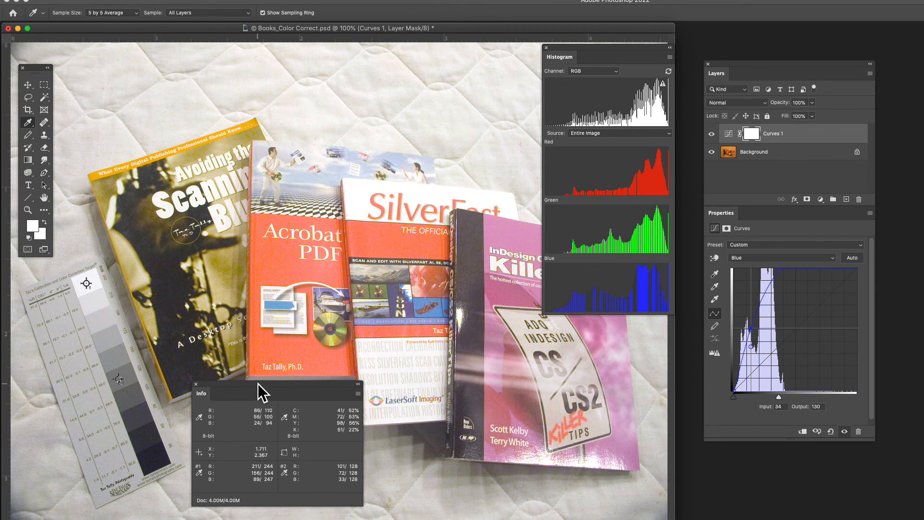
drag(258, 383, 197, 83)
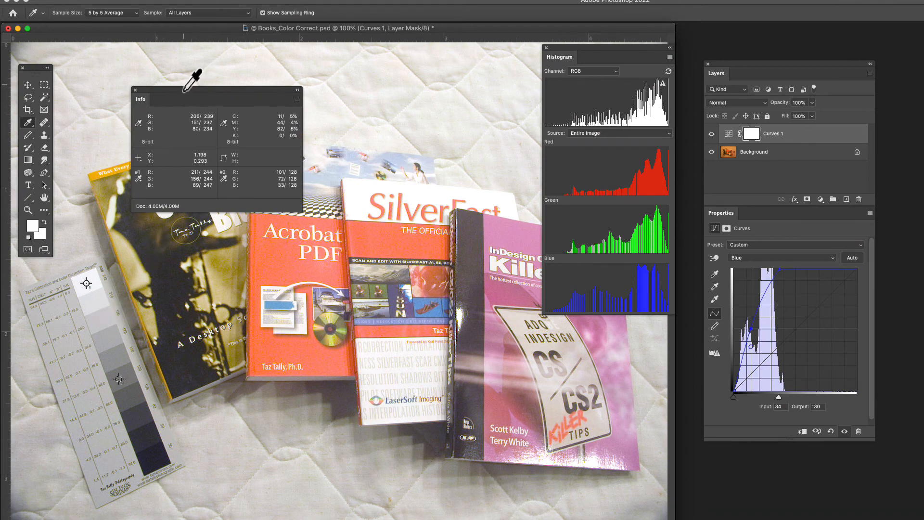
drag(183, 89, 221, 244)
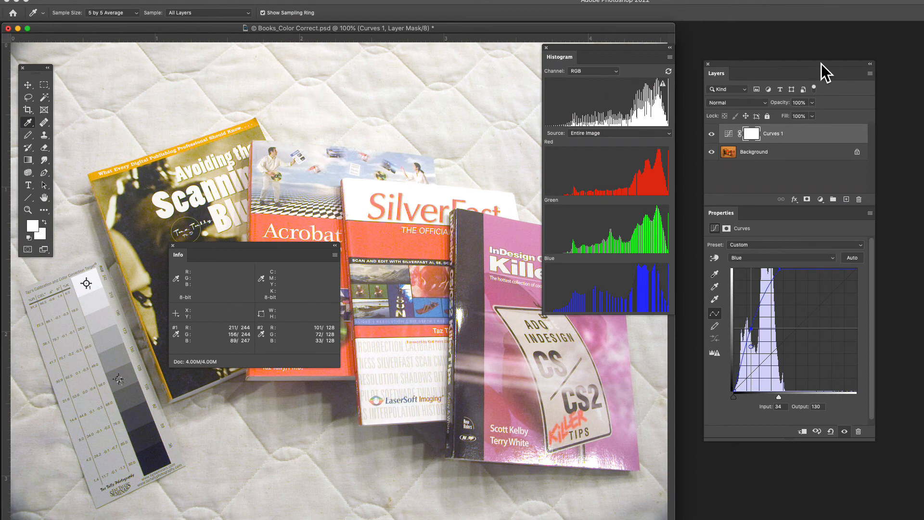
drag(822, 64, 467, 81)
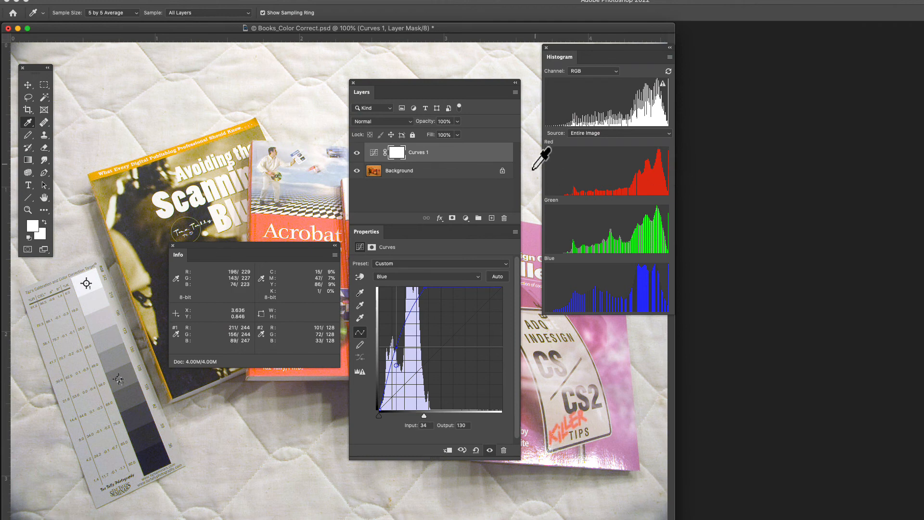
drag(469, 83, 805, 100)
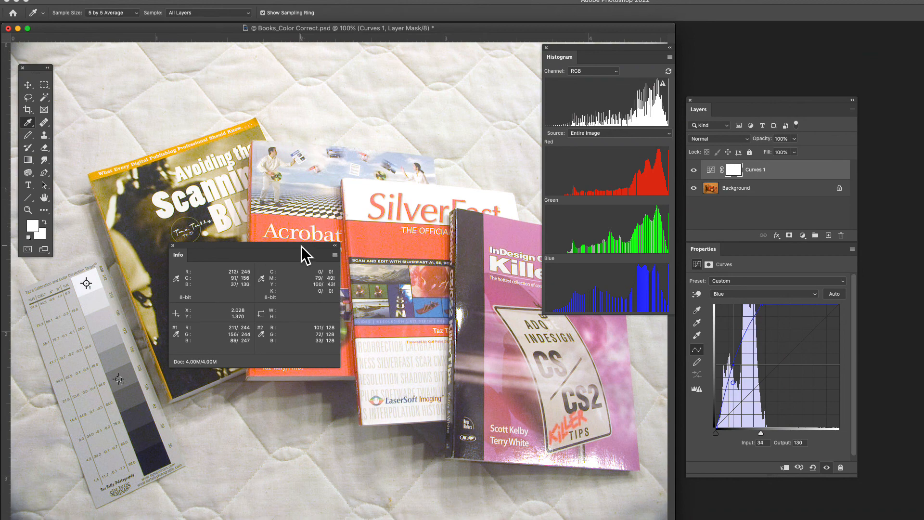
drag(302, 246, 296, 87)
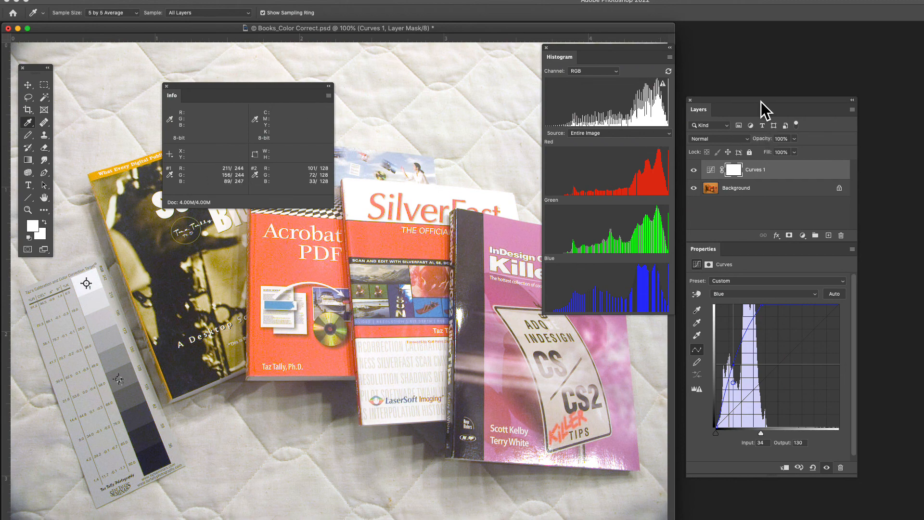
- Bring the Layers, Properties and Info panels together and shift the Red curve's highlight point in Curves 1 until sampler #1 reads red 242
drag(761, 99, 423, 99)
click(378, 164)
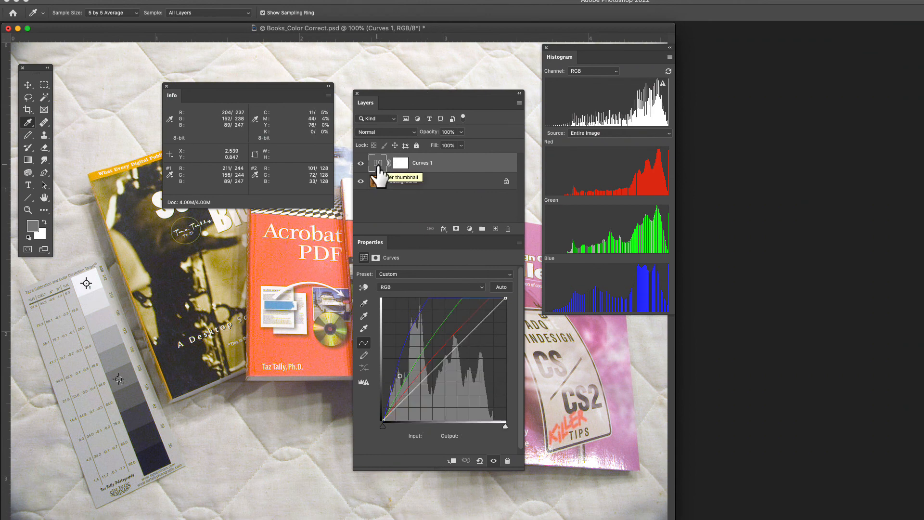
key(alt+3)
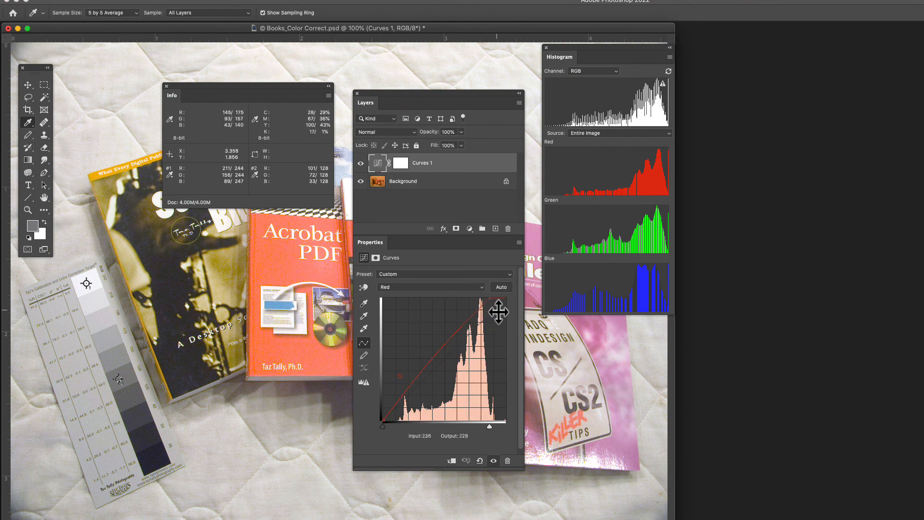
key(plus)
key(plus)
key(plus)
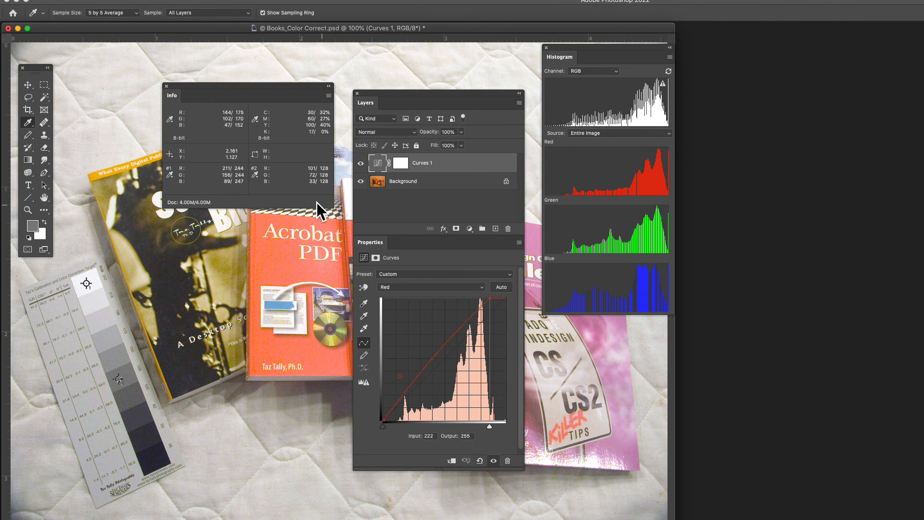
drag(232, 87, 240, 170)
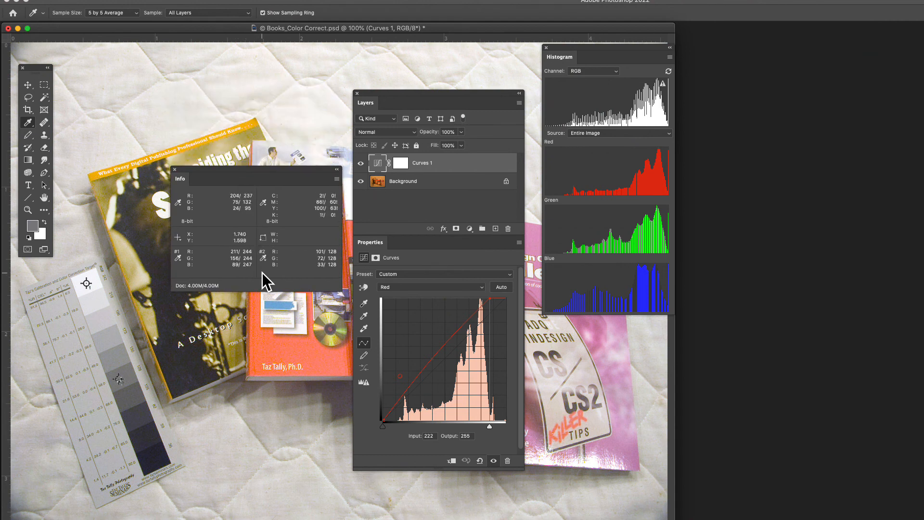
key(Right)
key(Right)
- Move the Green curve's highlight point to input 167 so sampler #1 reads green 242
key(alt+4)
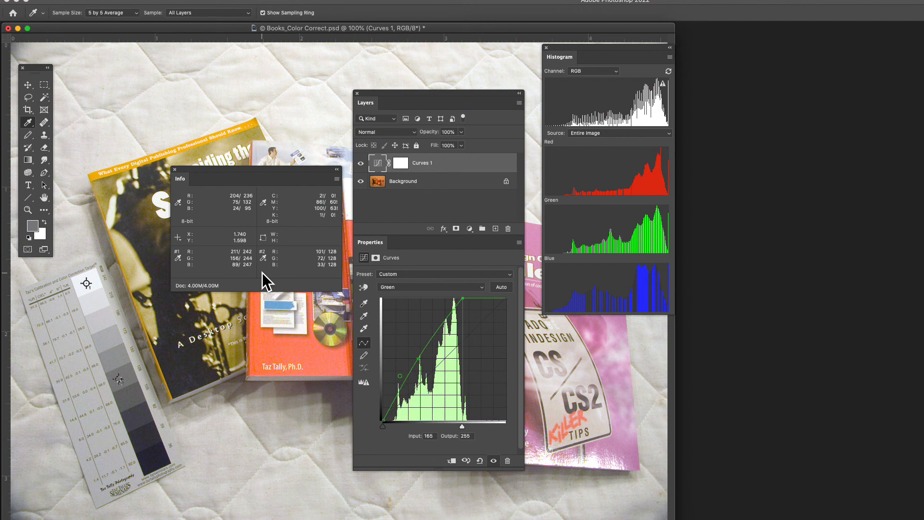
key(Right)
key(Right)
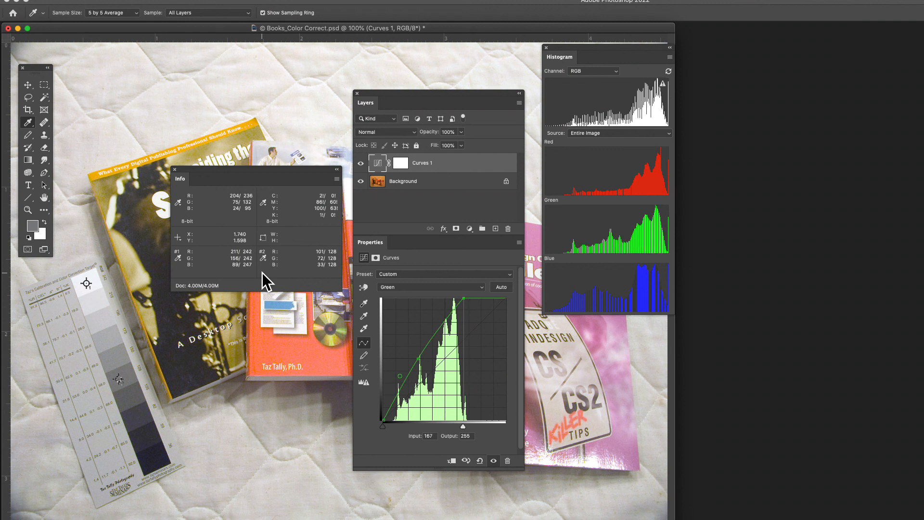
- Move the Blue curve's highlight point to input 99 so sampler #1 reads blue 242
key(alt+5)
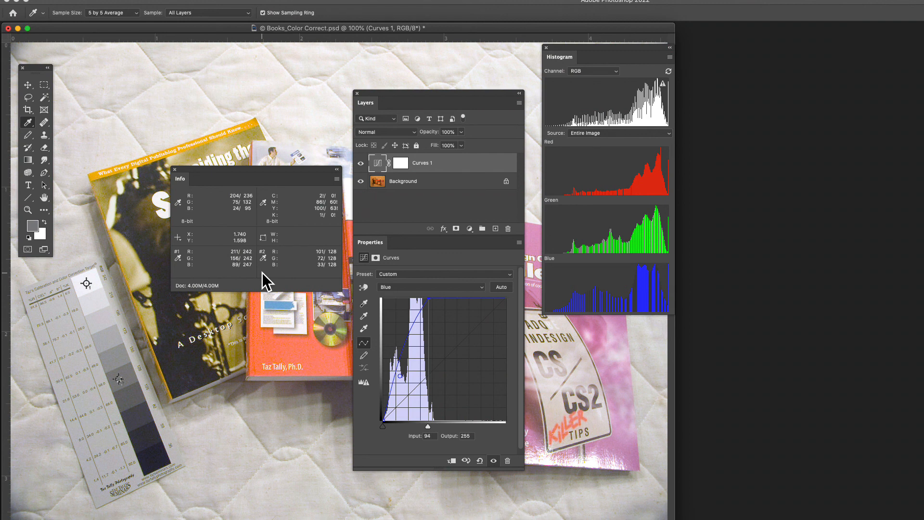
key(Right)
key(Right)
key(Right)
key(Right)
key(Right)
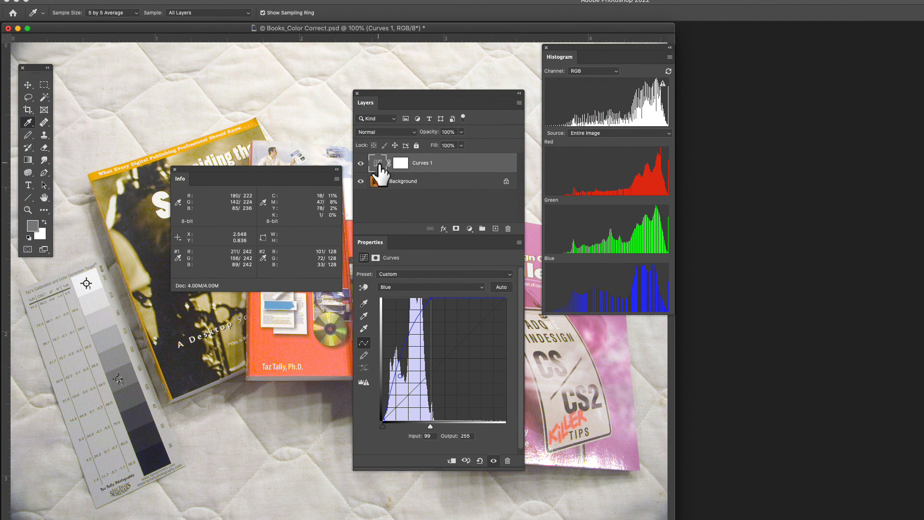
- Return Curves to the RGB composite, clear the panels off the SilverFast book, and place color sampler #3 on its white cover area
key(alt+2)
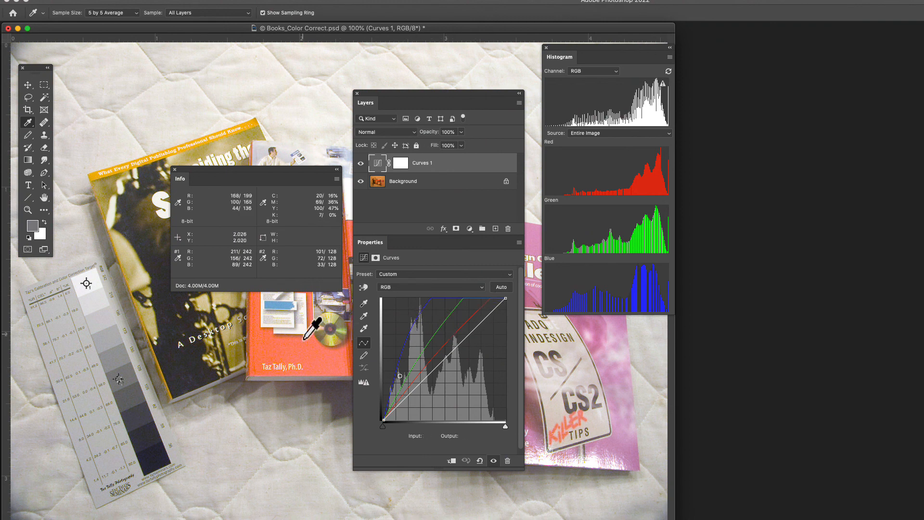
drag(306, 177, 295, 319)
drag(396, 97, 472, 93)
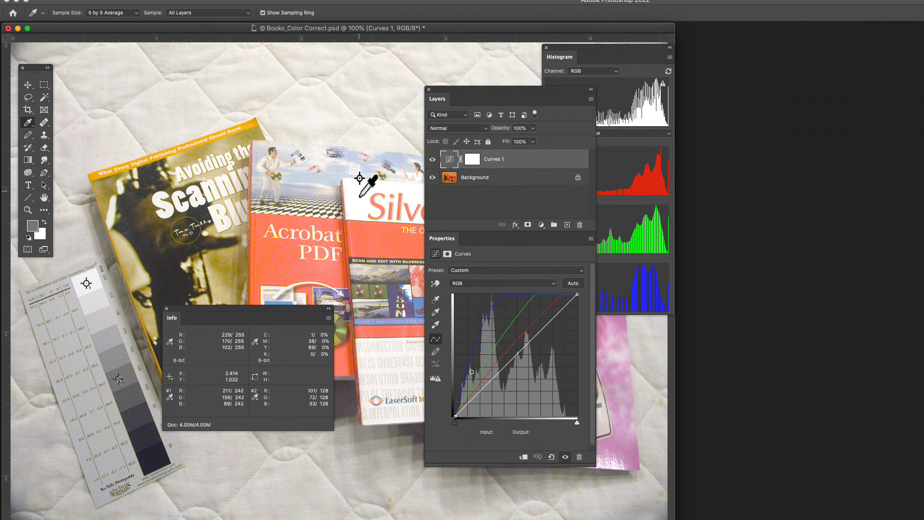
shift+click(359, 191)
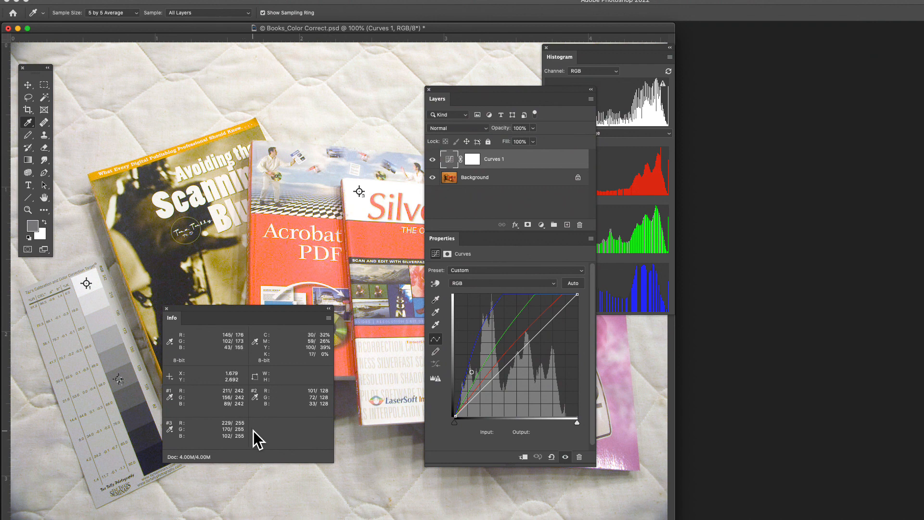
- Try brightening the highlights by moving the composite RGB curve's white point inward to input 236
key(plus)
key(plus)
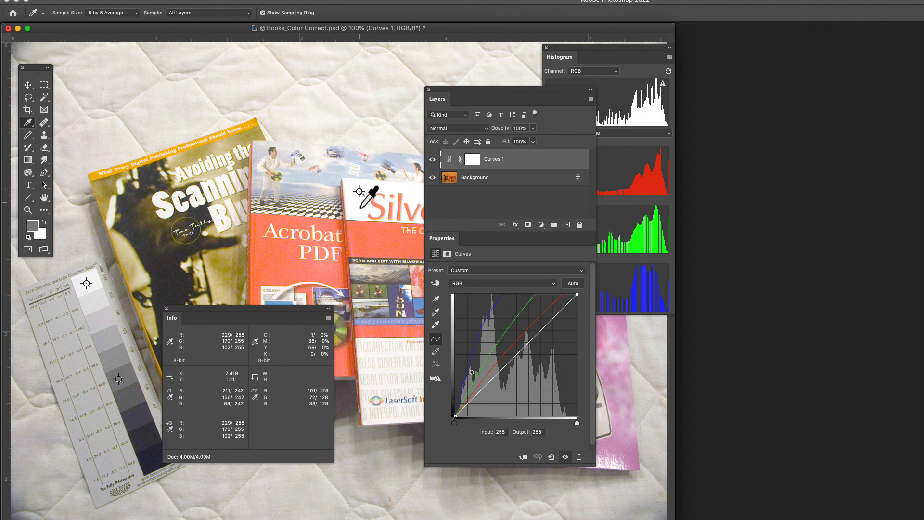
key(Left)
key(Left)
key(Left)
key(Left)
key(Left)
key(Left)
key(Left)
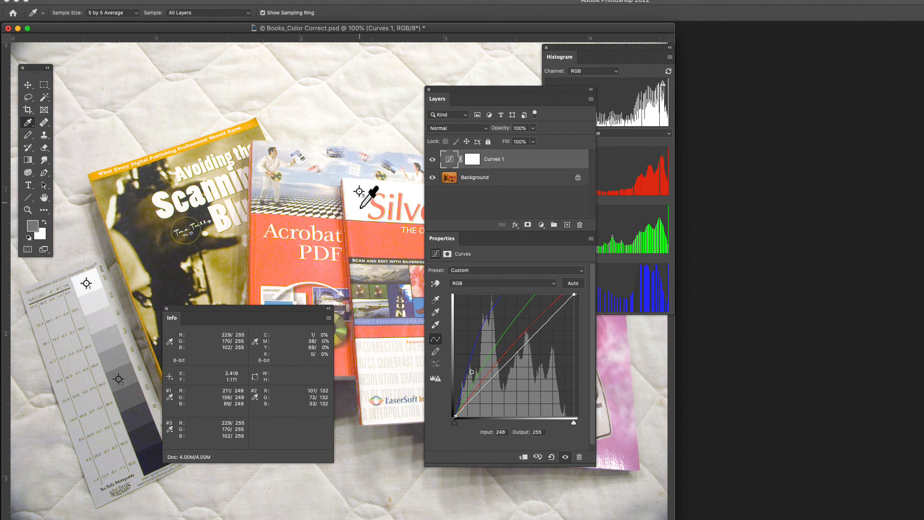
key(Left)
key(Left)
key(Left)
key(Left)
key(Left)
key(Left)
key(Left)
key(Left)
key(Left)
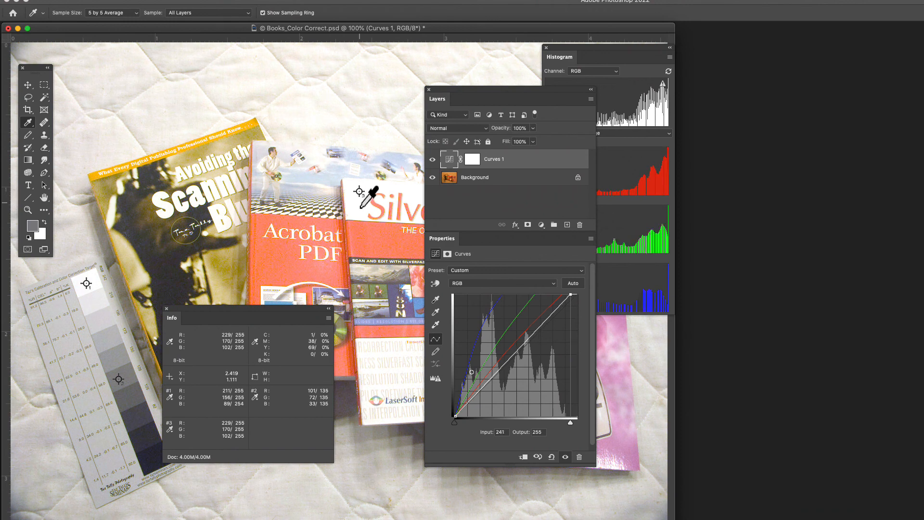
key(Left)
key(Left)
key(Left)
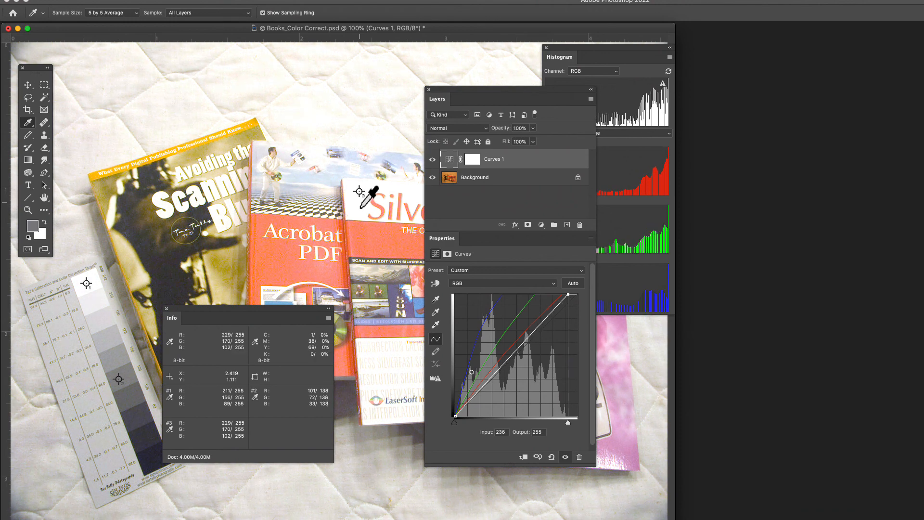
- Return the composite RGB curve's white point to input 255
key(Right)
key(Right)
key(Right)
key(Right)
key(Right)
key(Right)
key(Right)
key(Right)
key(Right)
key(Right)
key(Right)
key(Right)
key(Right)
key(Right)
key(Right)
key(Right)
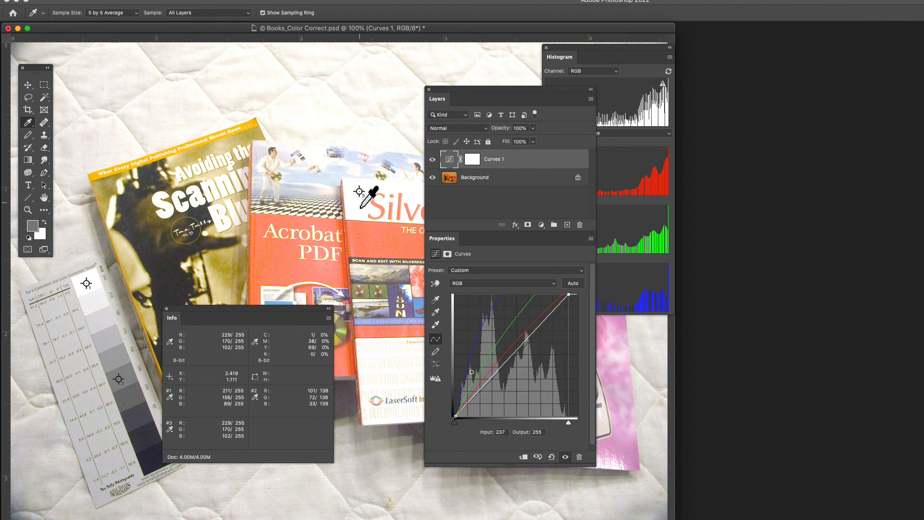
key(Right)
key(Right)
key(Right)
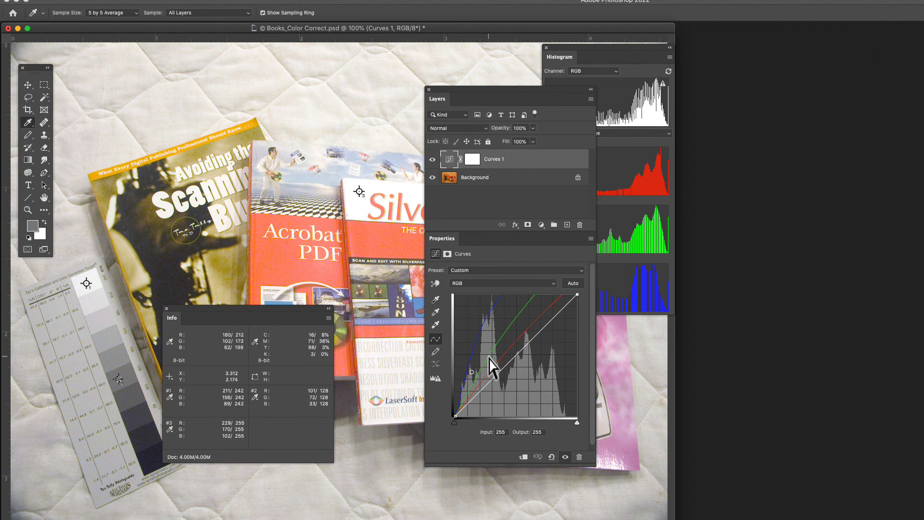
- Add contrast to the composite RGB curve with a highlight point at input 209, output 214 and a shadow point at input 58, output 49
drag(518, 358, 511, 175)
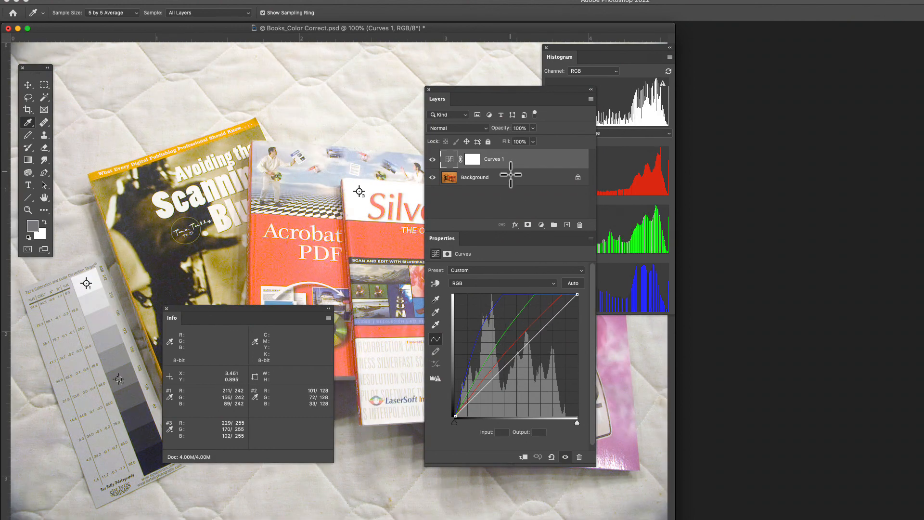
click(555, 317)
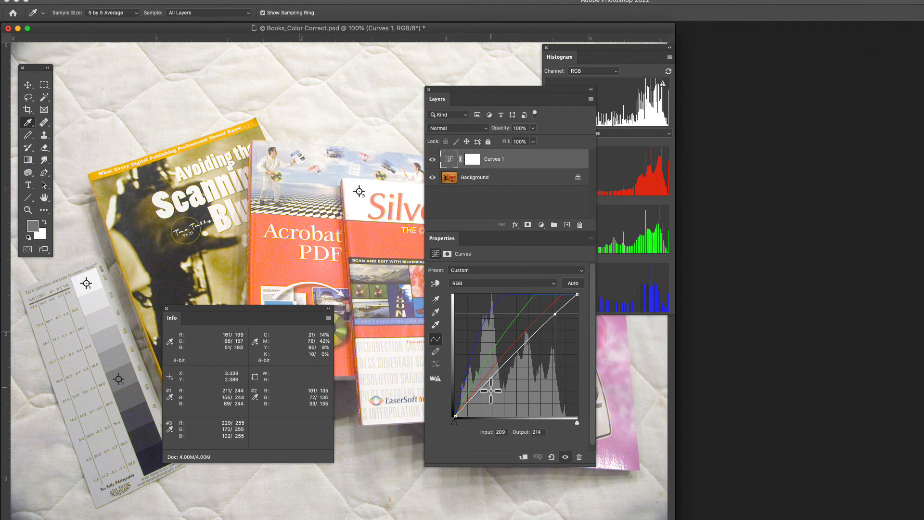
drag(482, 388, 484, 395)
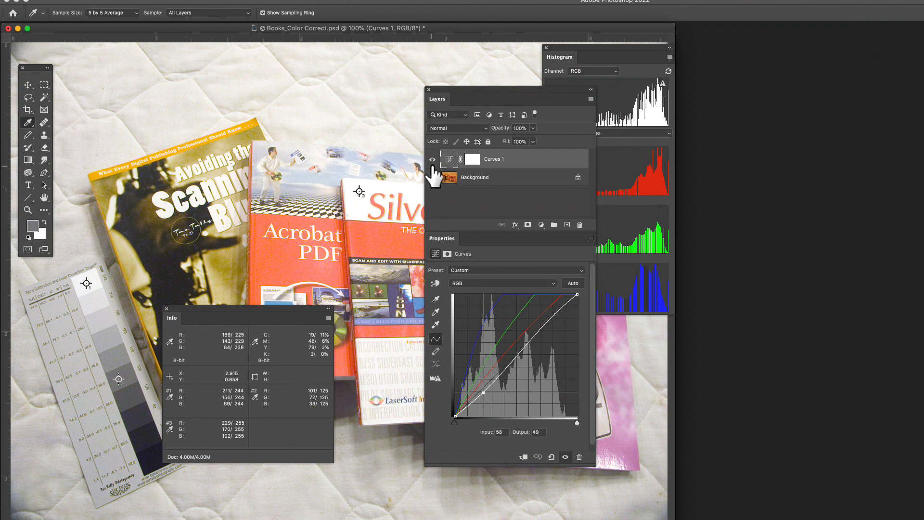
- Clear the Layers, Properties and Info panels away from the books and toggle the Curves 1 layer off and on to compare the correction
drag(453, 89, 715, 95)
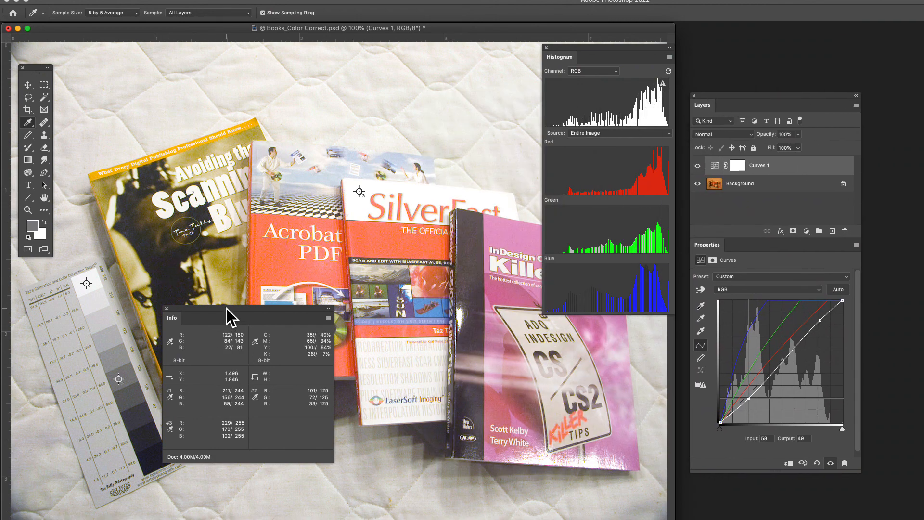
drag(227, 316, 409, 447)
click(698, 166)
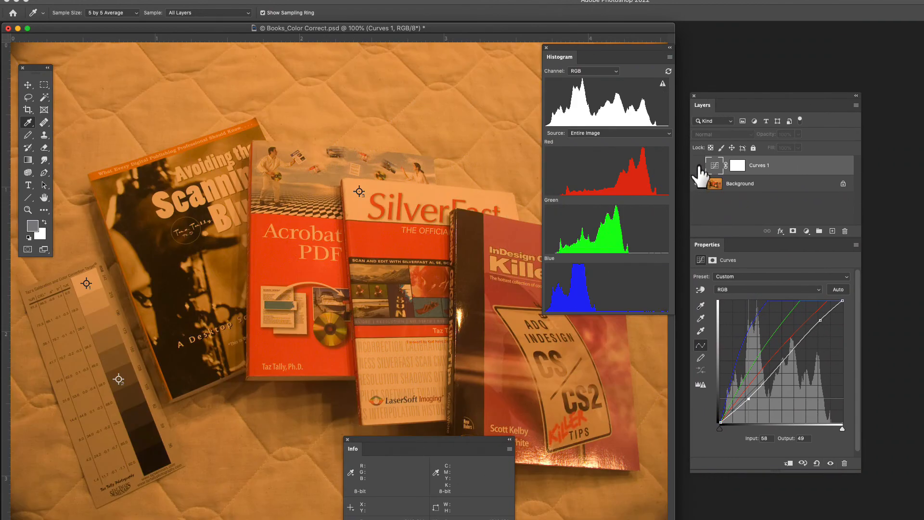
click(698, 166)
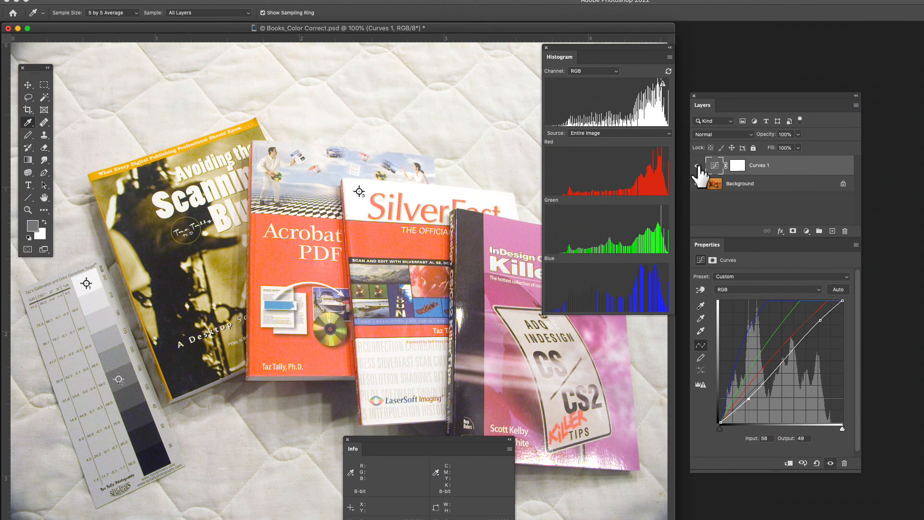